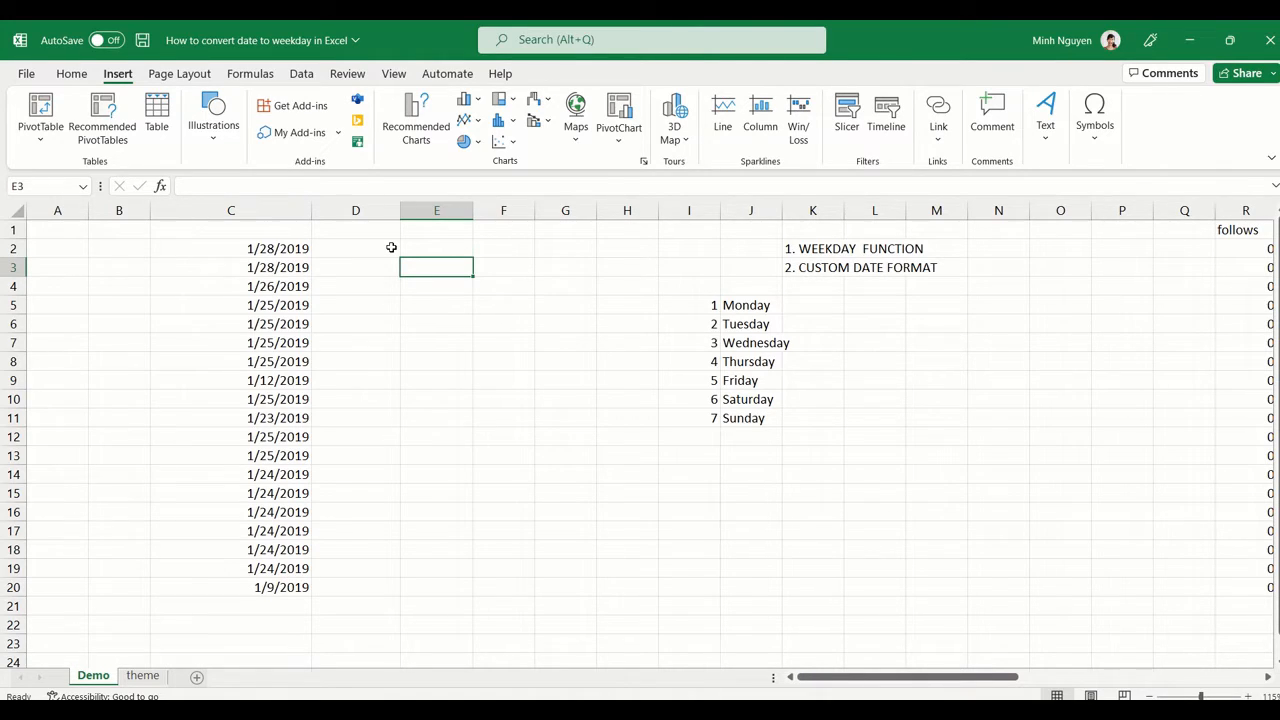
Enter the formula =WEEKDAY(C2,2) in cell D2 to number the weekday starting from Monday
left_click(391, 247)
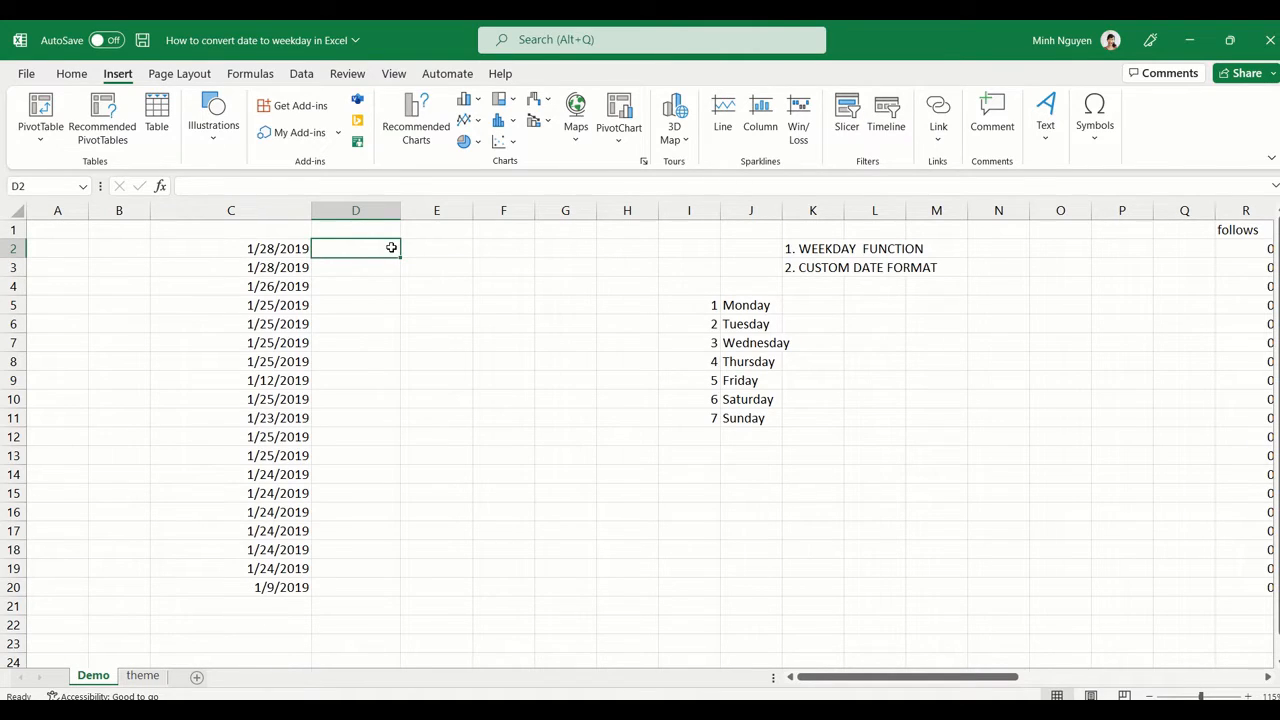
type("=")
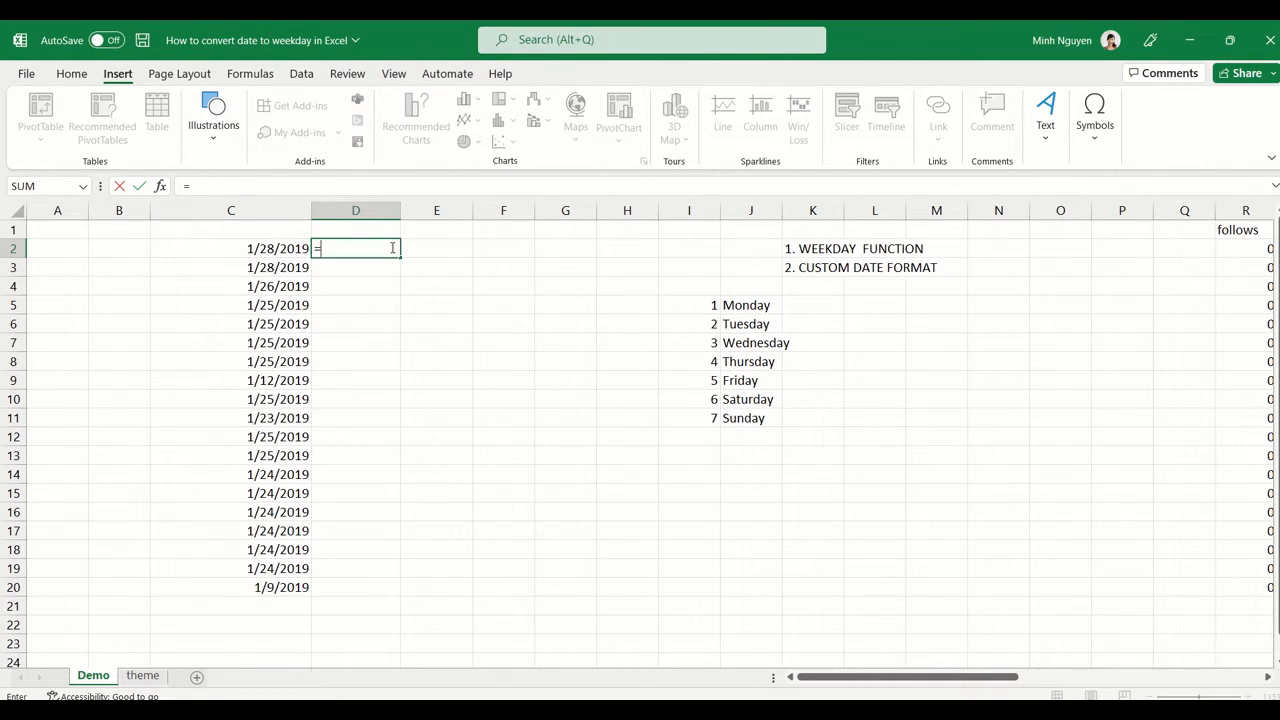
type("WE")
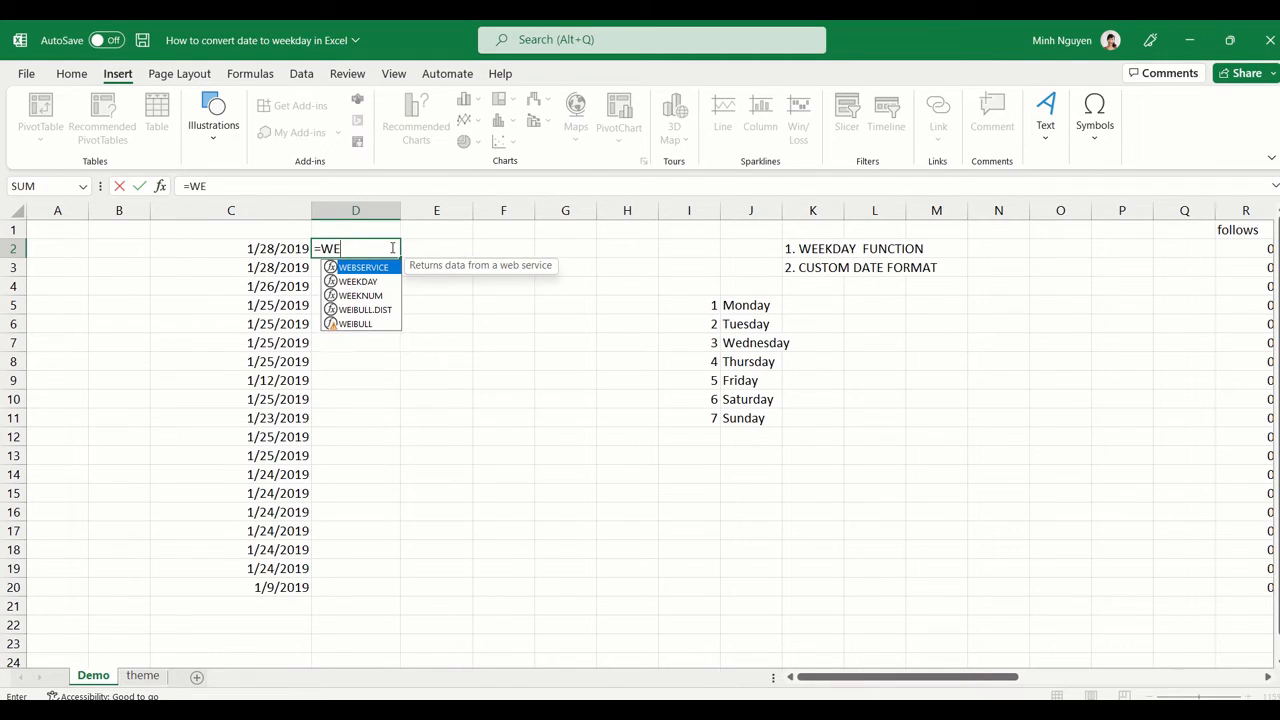
key("Down")
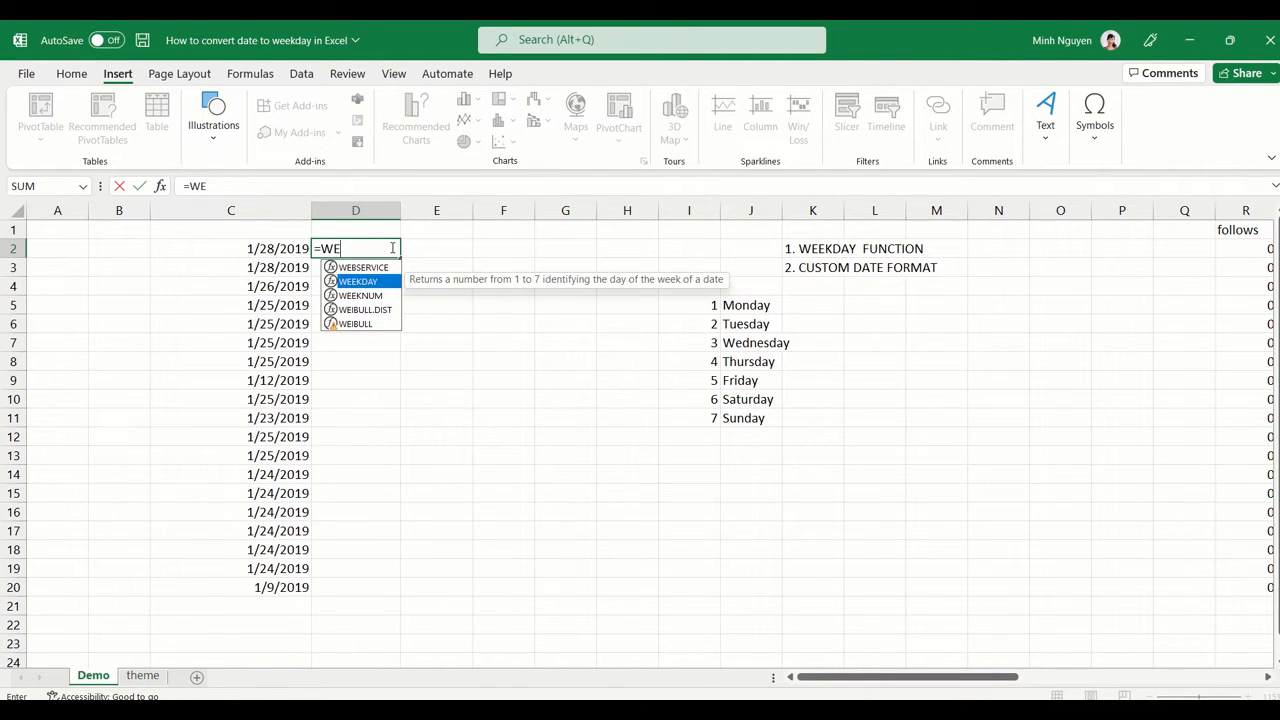
key("Tab")
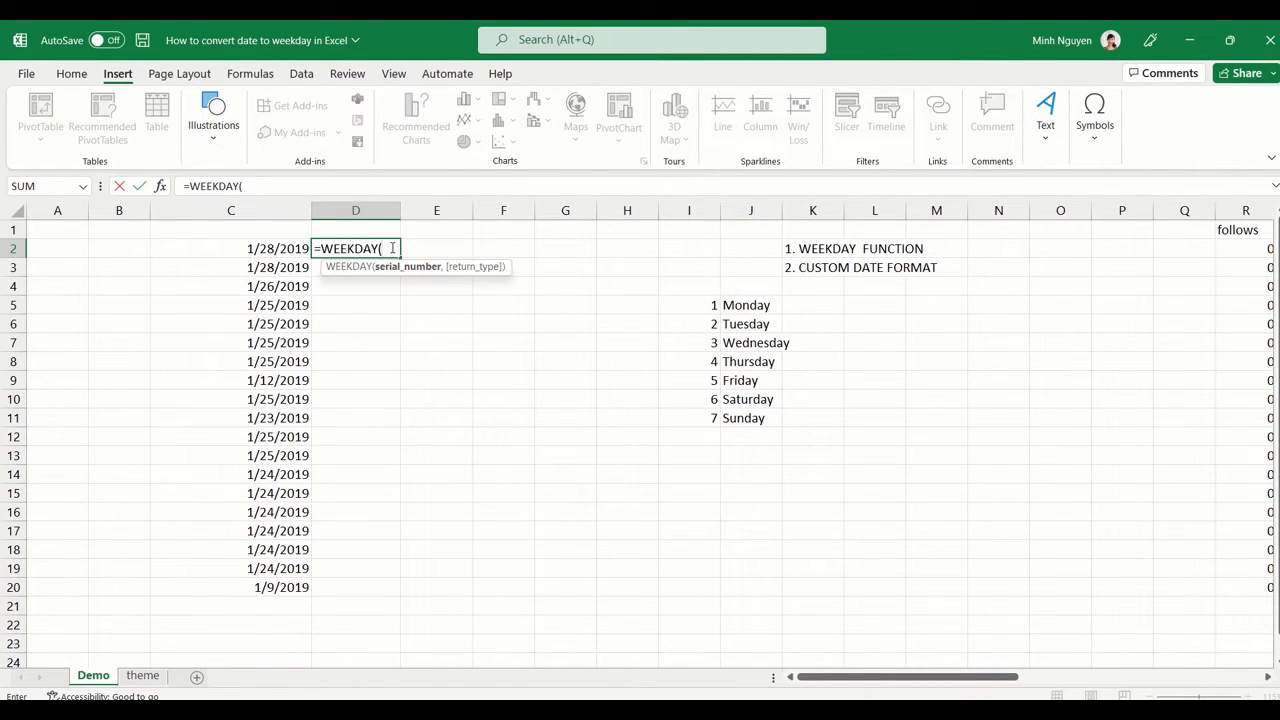
left_click(256, 249)
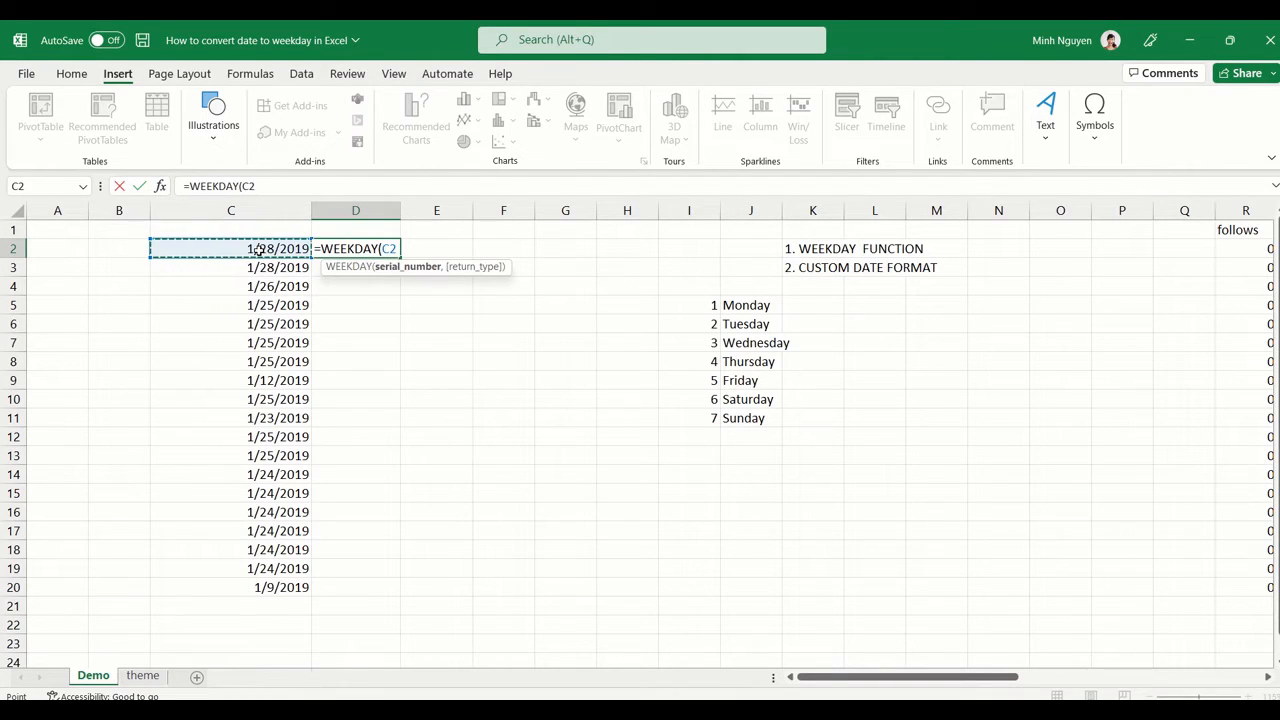
type(",2")
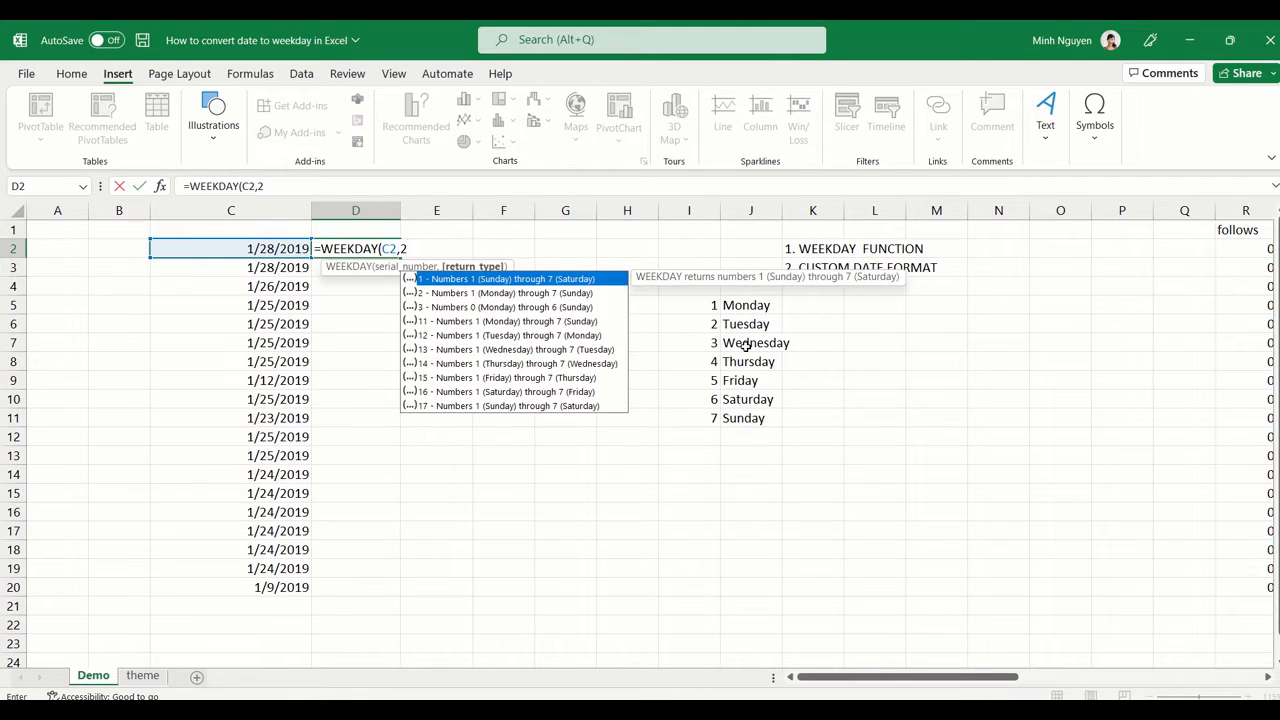
type(")")
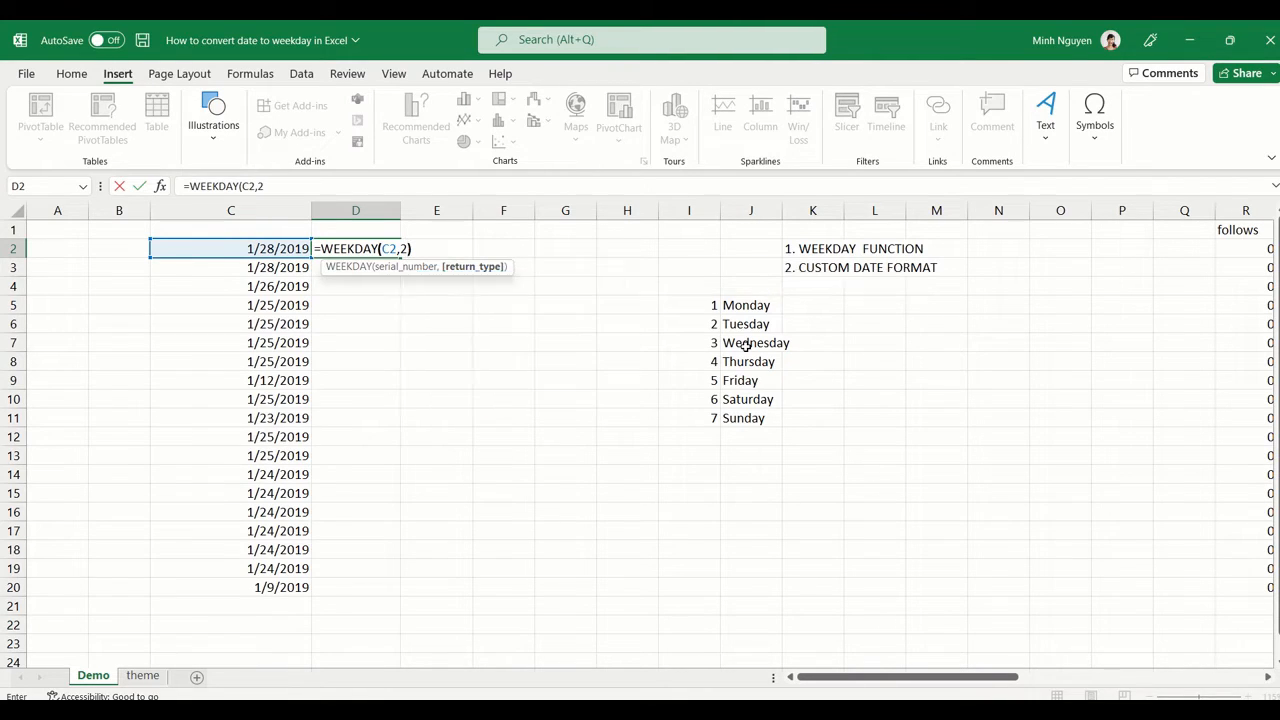
key("Return")
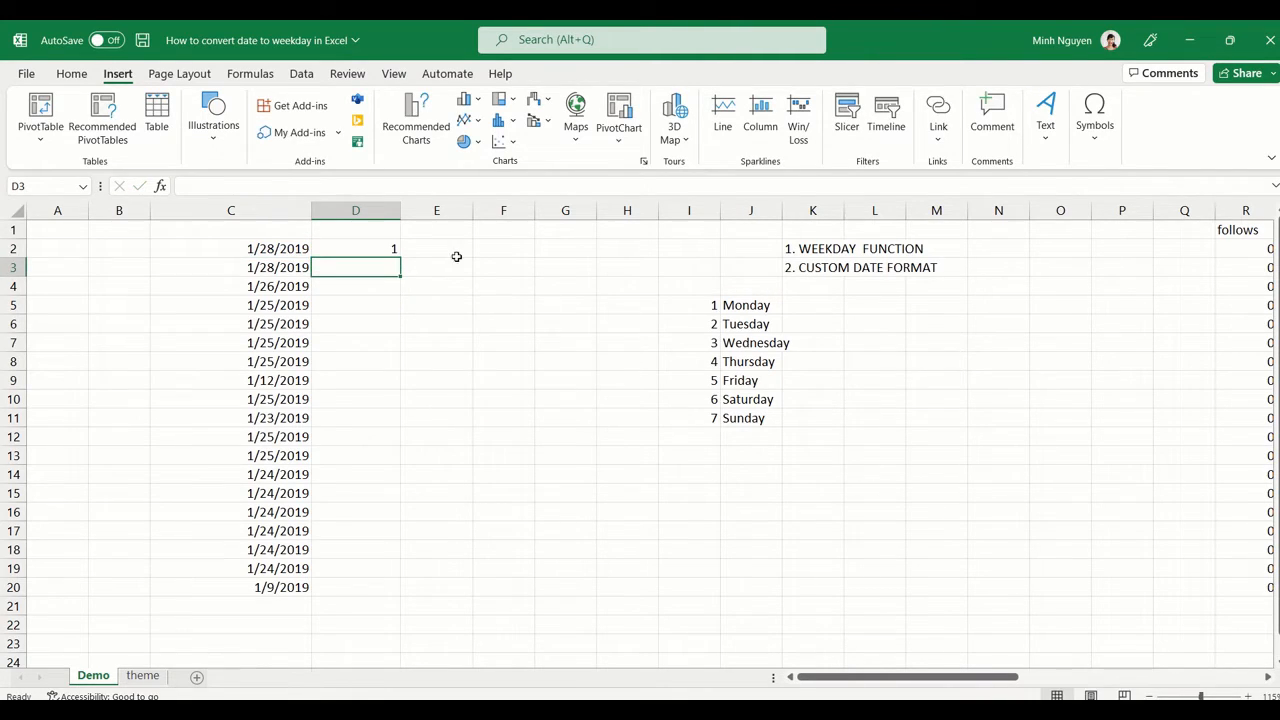
Fill the WEEKDAY formula from D2 down through D20
left_click(385, 250)
double_click(399, 258)
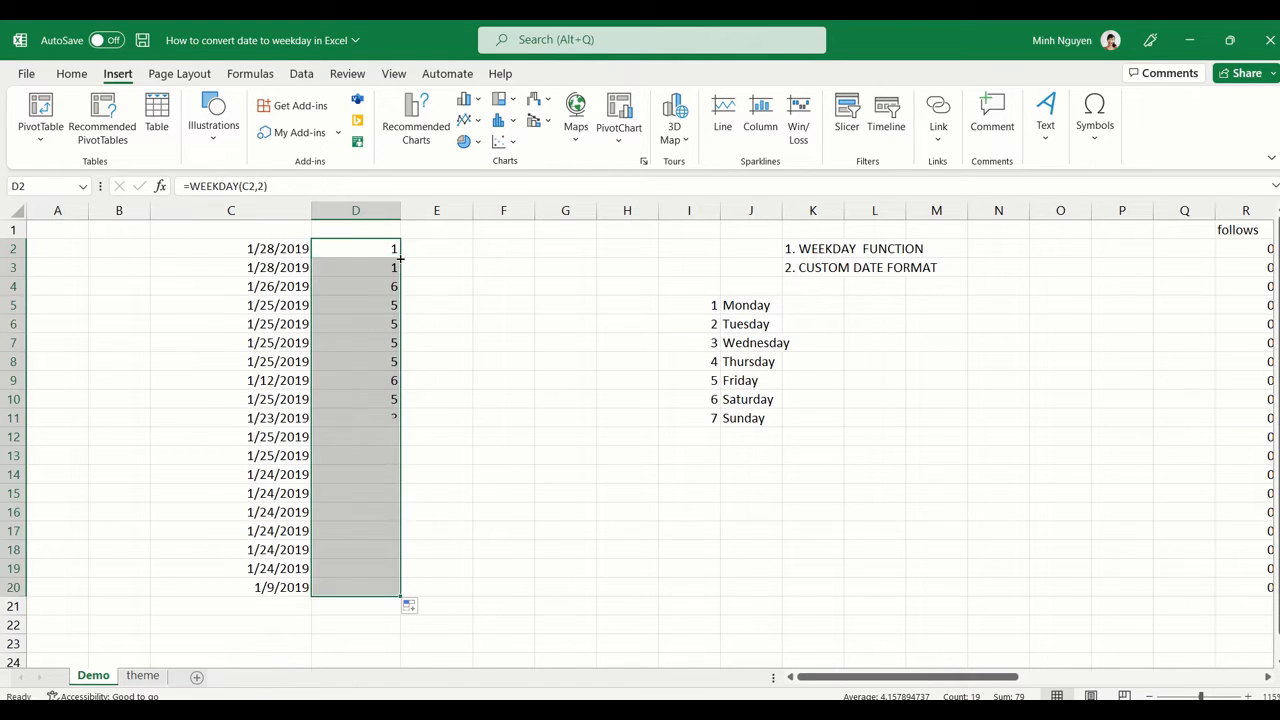
left_click(467, 330)
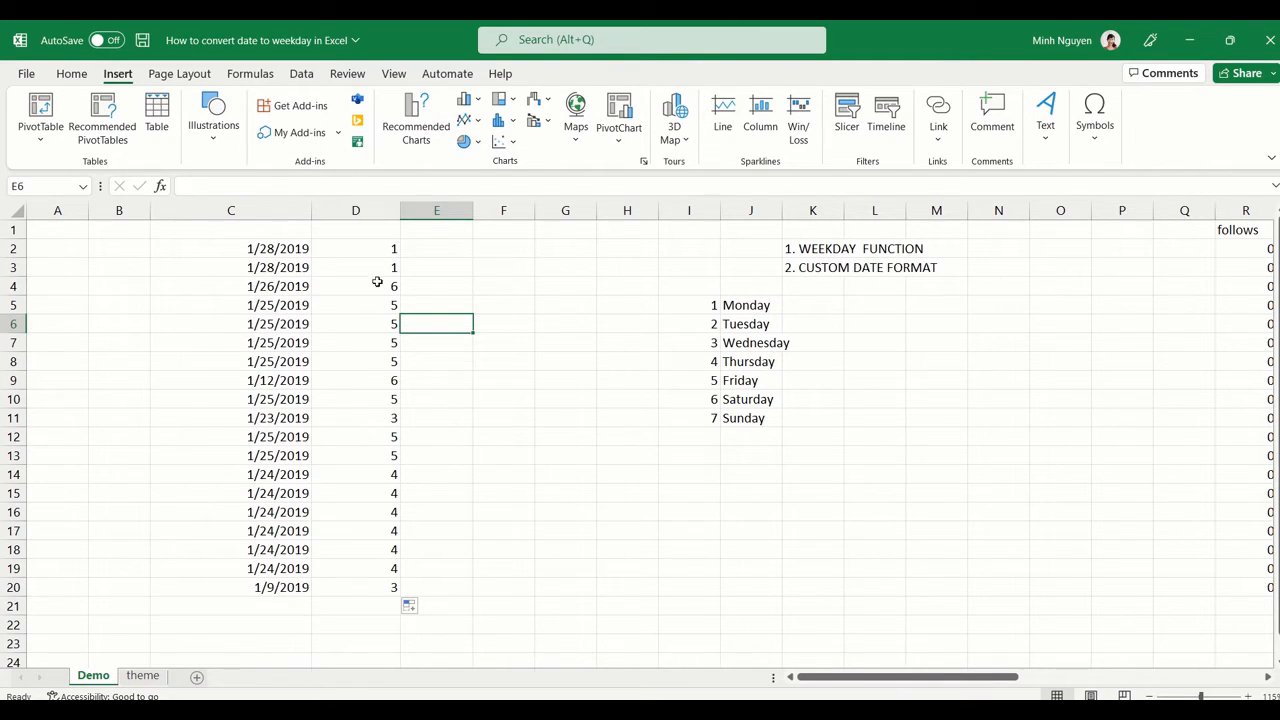
Enter the formula =VLOOKUP(D2,I5:J11,2,FALSE) in cell E2 to look up the weekday name
left_click(432, 251)
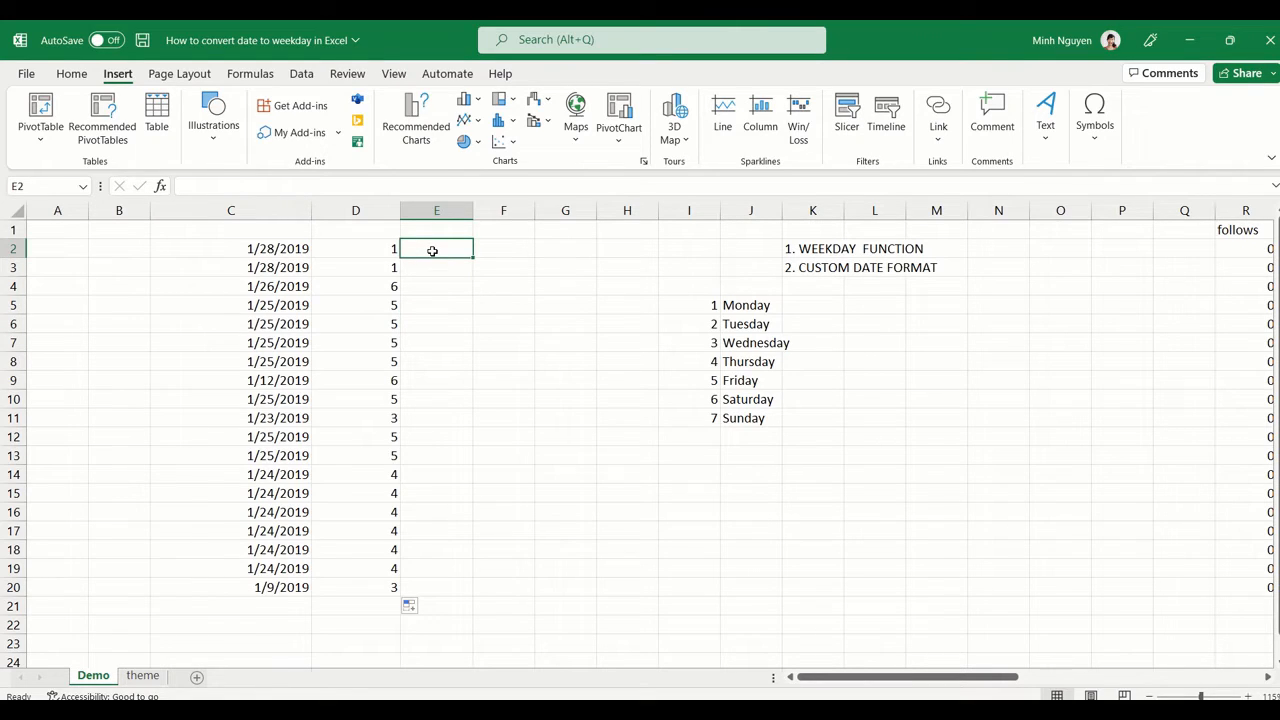
type("=VLO")
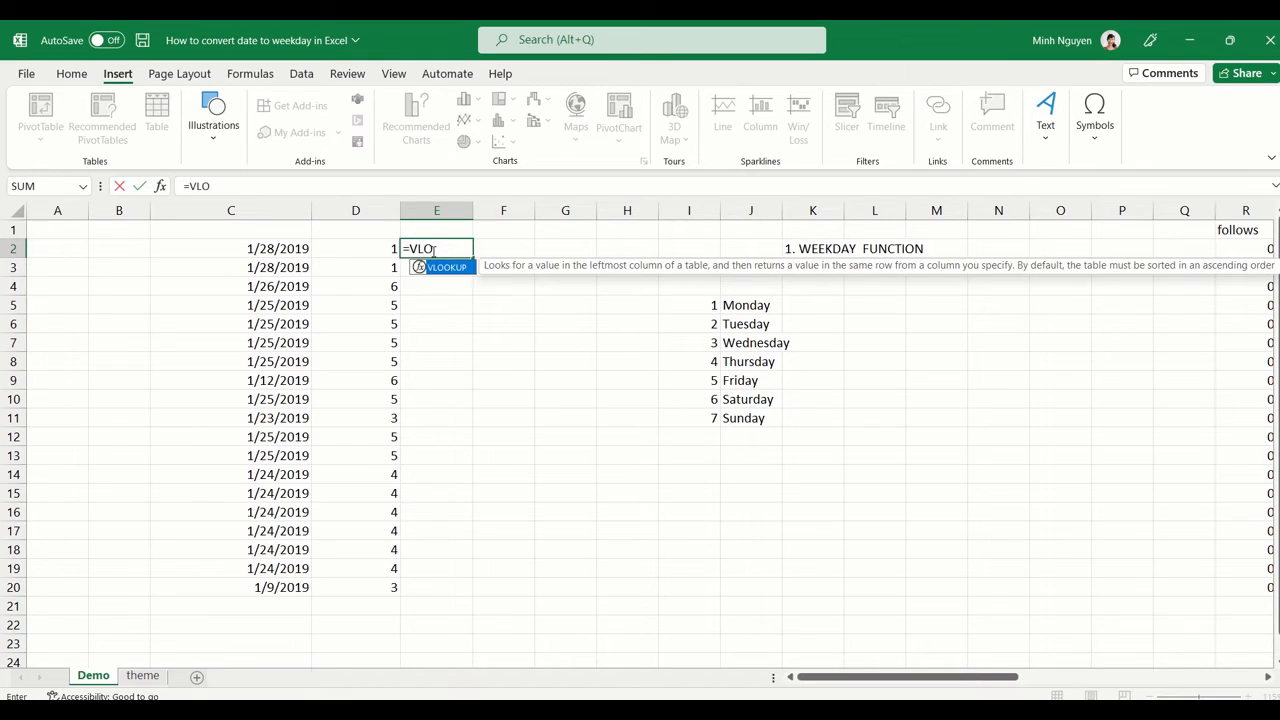
key("Tab")
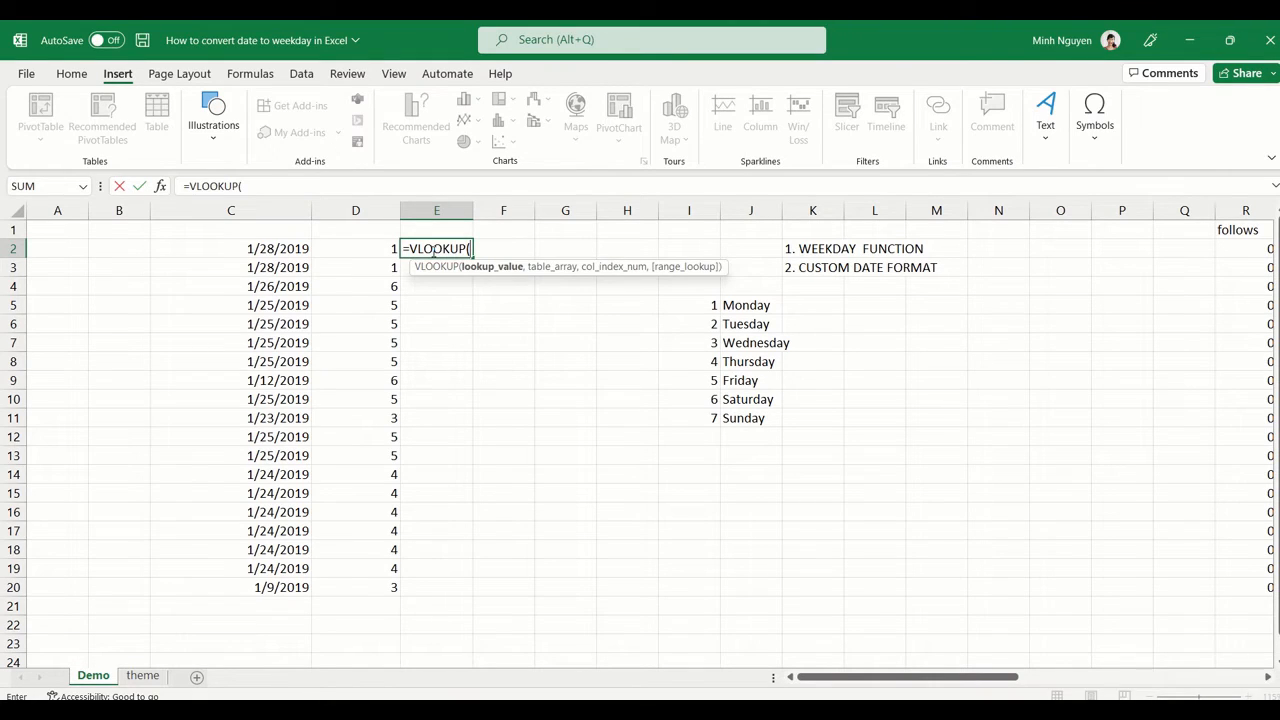
left_click(362, 248)
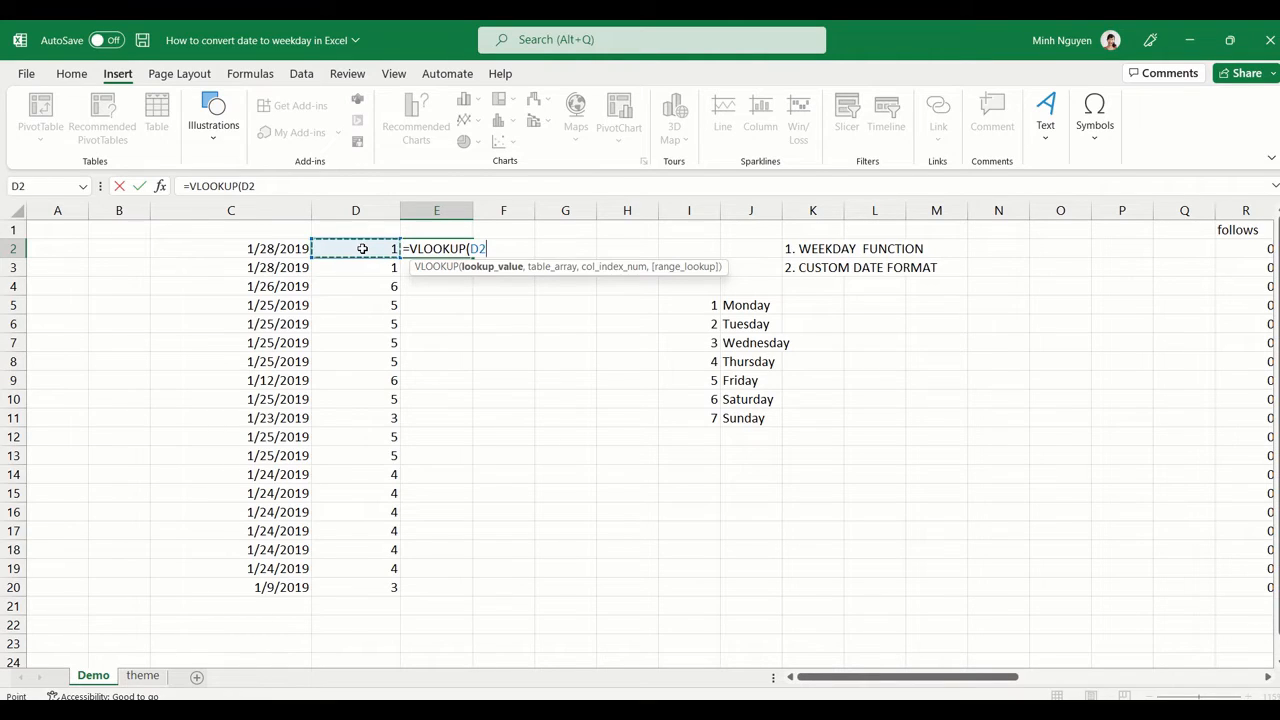
type(",")
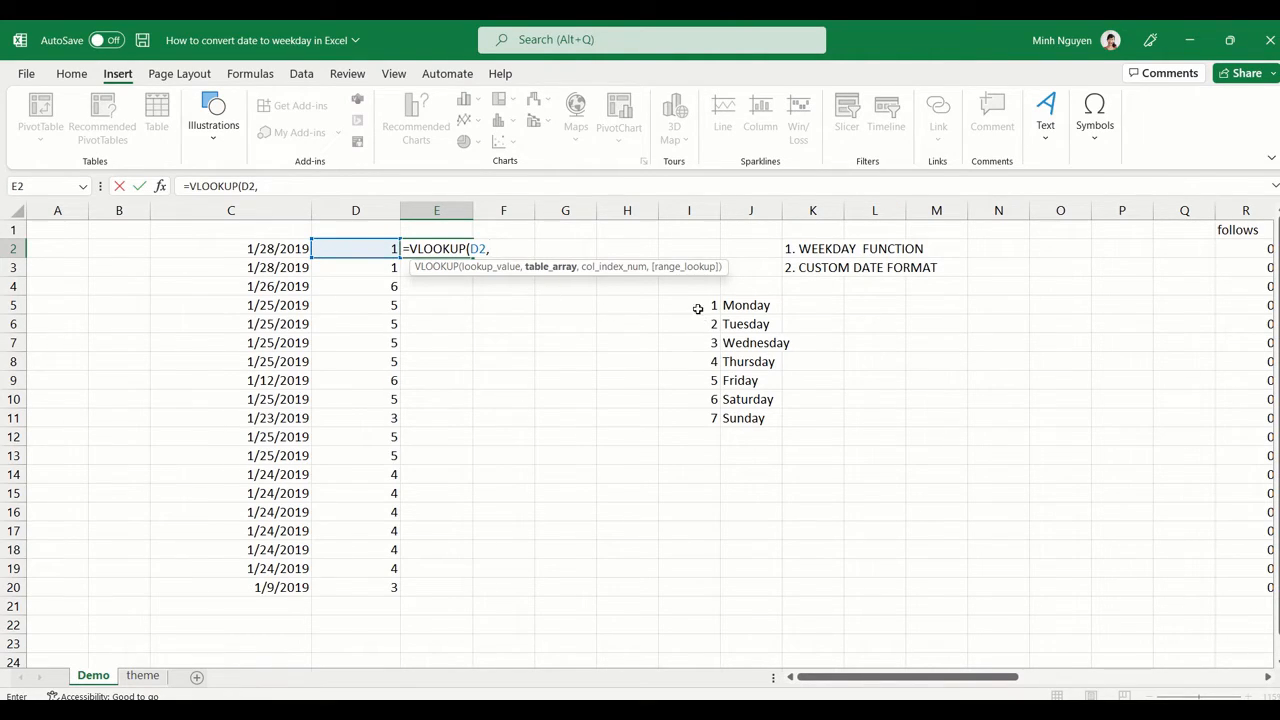
left_click_drag(698, 308, 733, 421)
type(",")
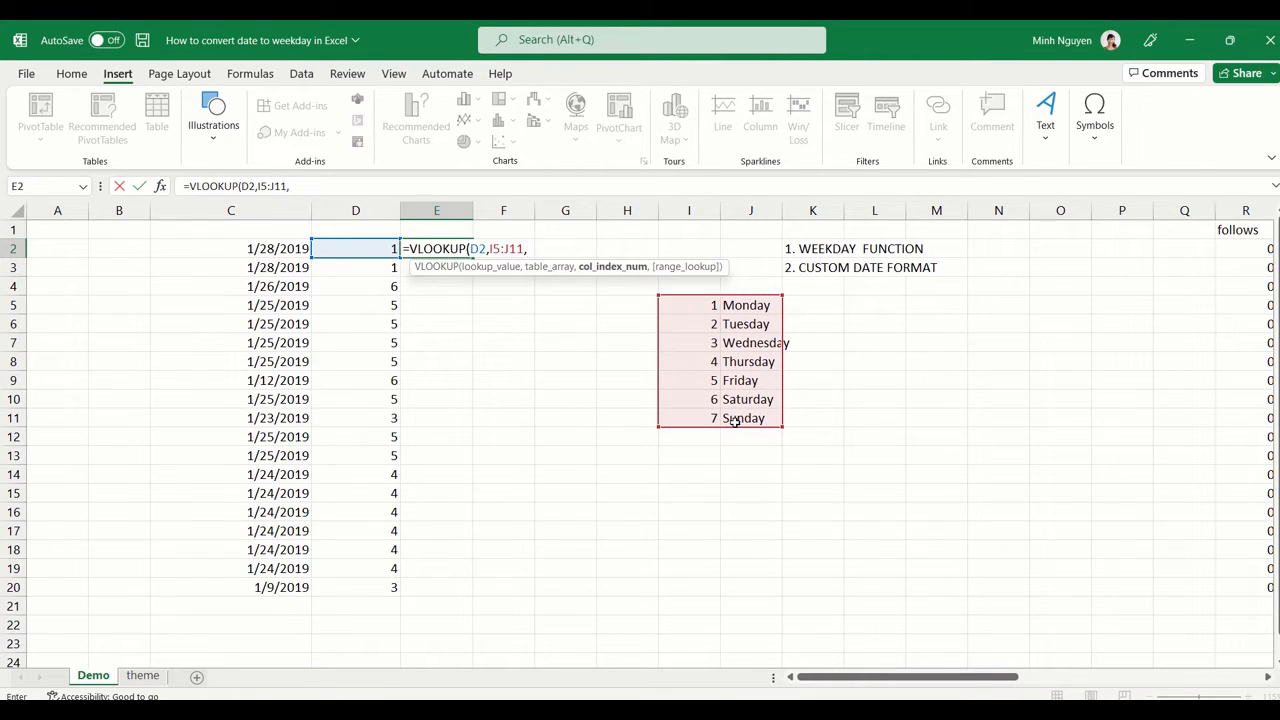
type("2")
type(",")
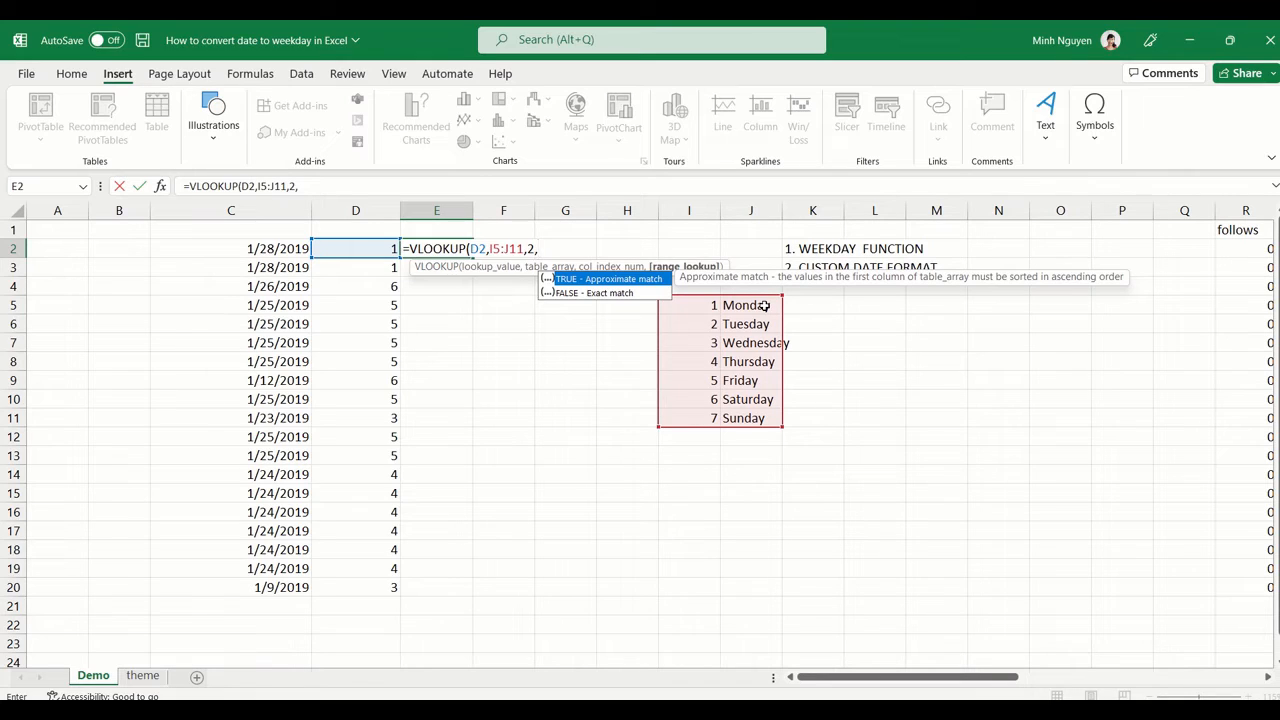
type("FALSE")
type(")")
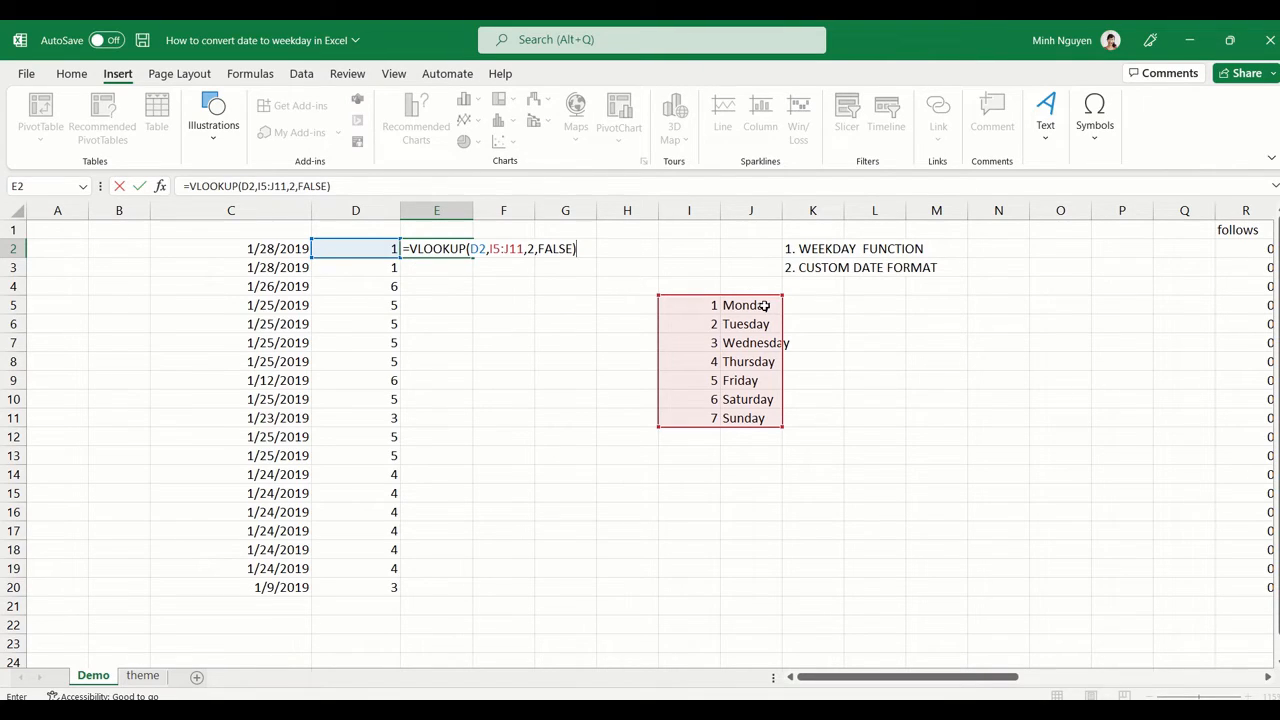
key("Return")
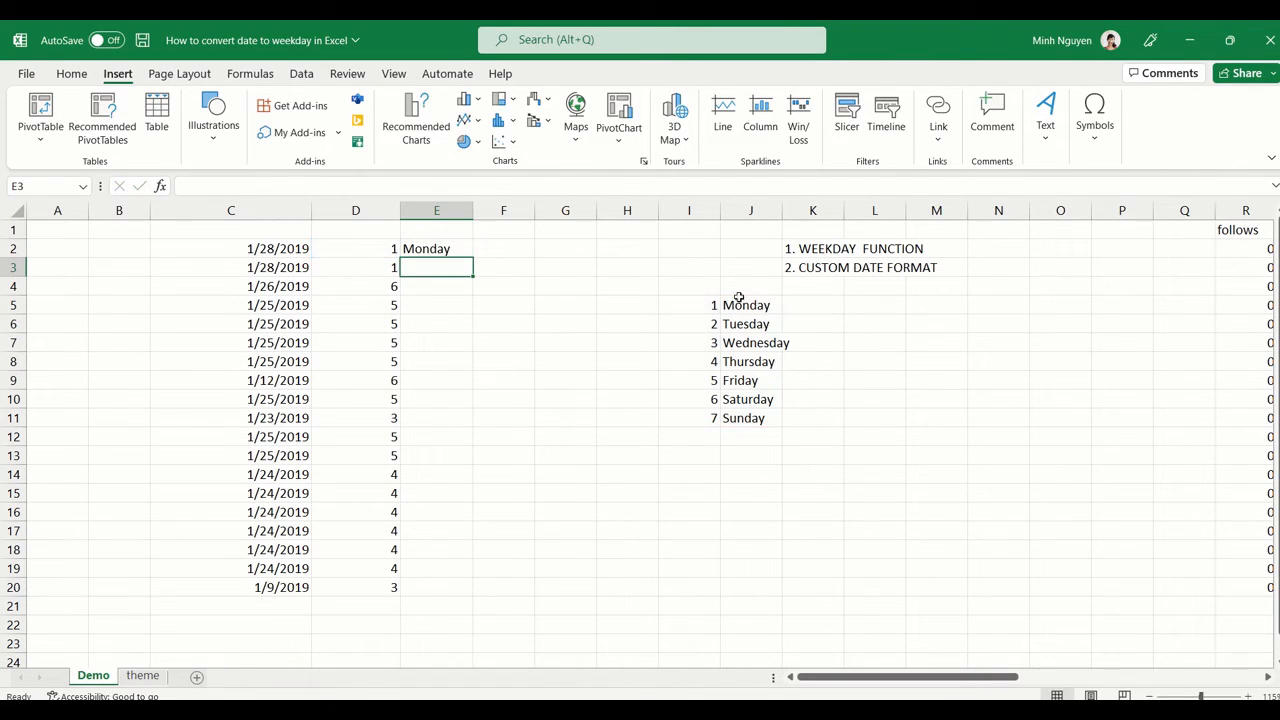
Fill the VLOOKUP formula with its relative table range from E2 down through E20
left_click(426, 249)
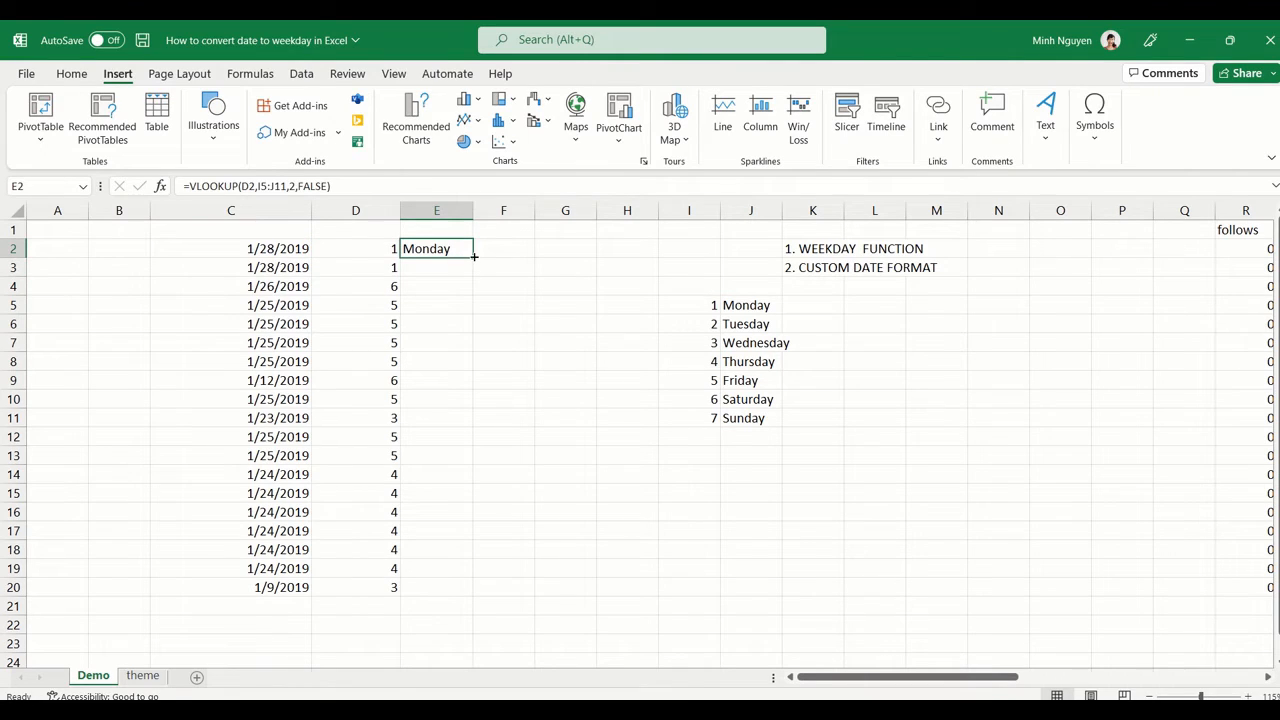
double_click(472, 256)
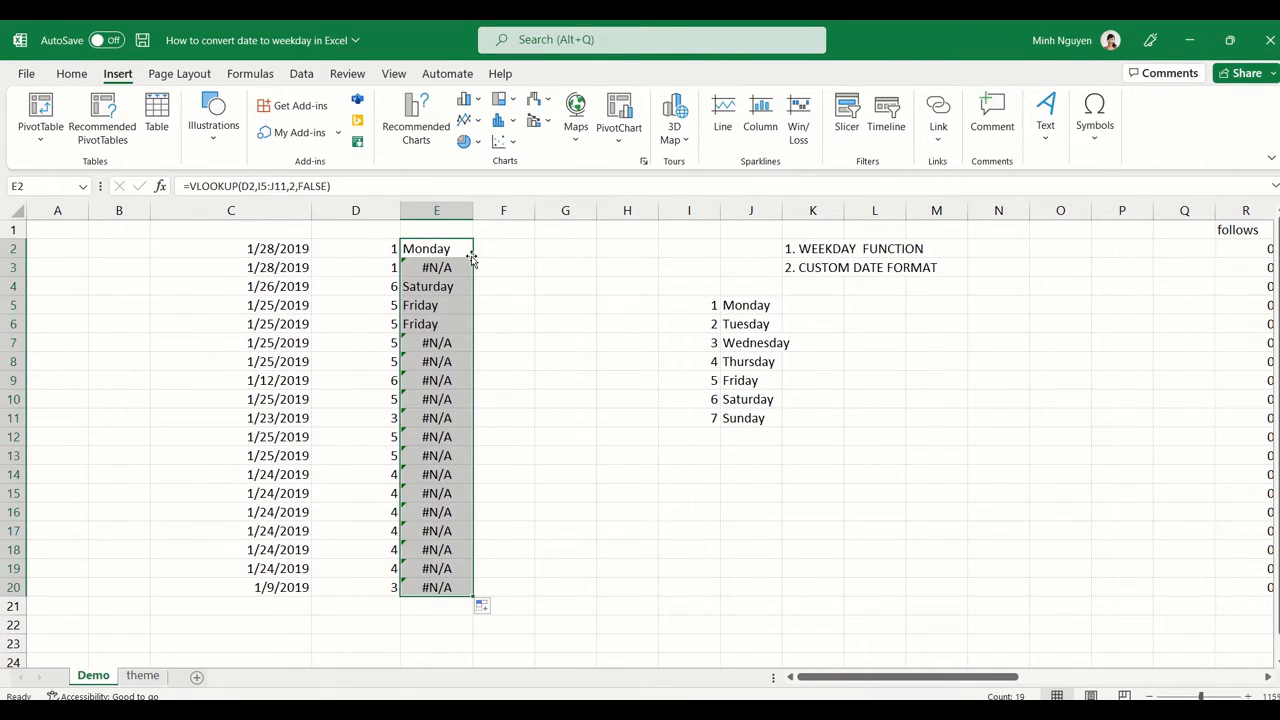
left_click(522, 302)
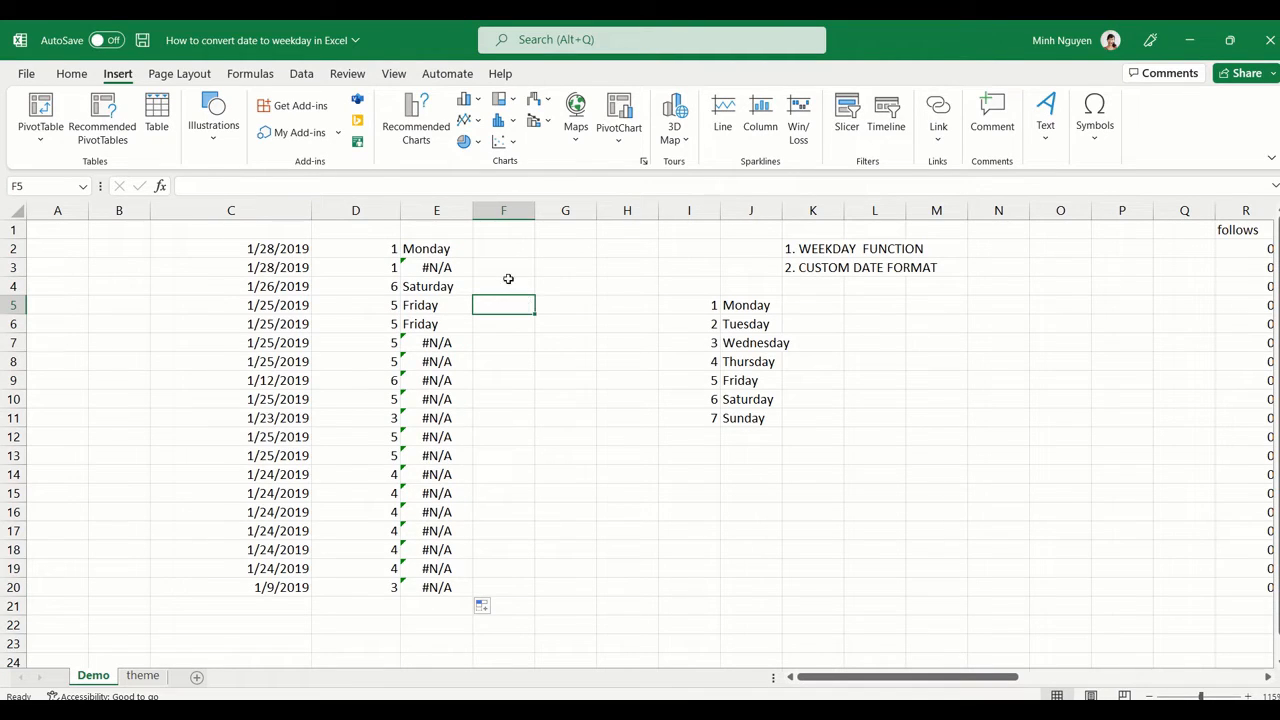
Compare the table ranges used by the E2 and E3 lookup formulas with the weekday table in I5:J11
left_click(460, 249)
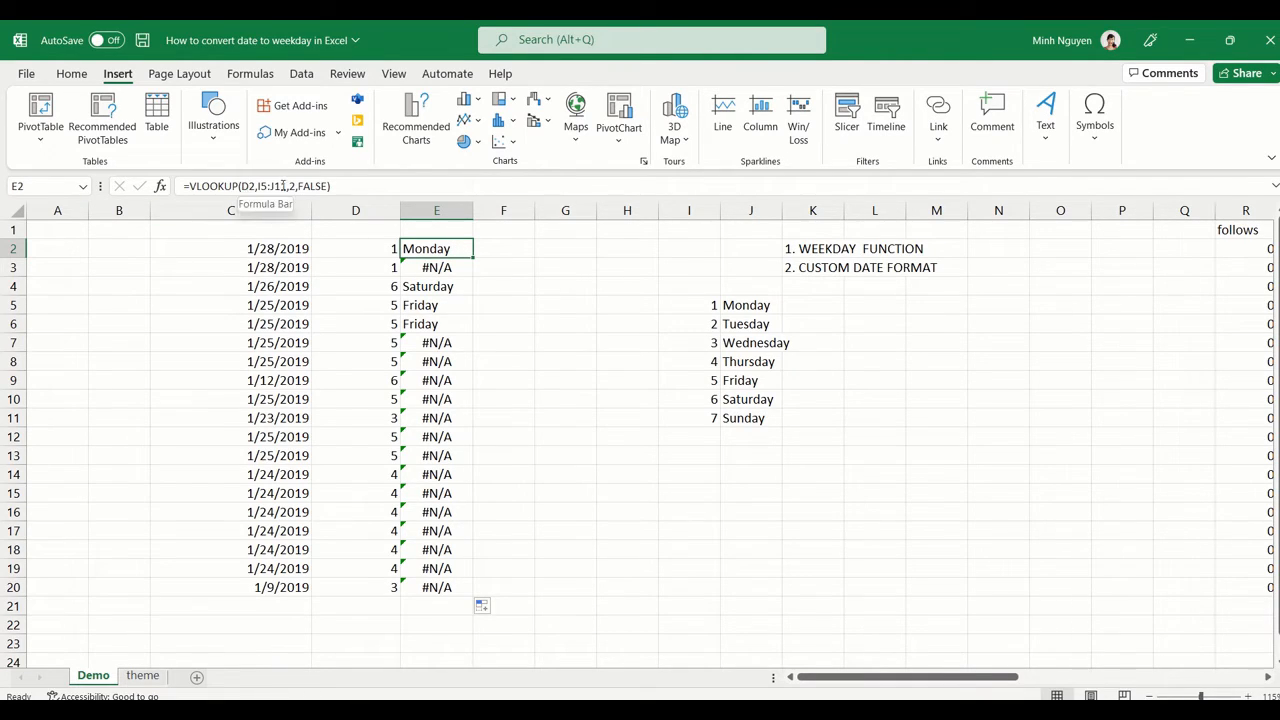
left_click(412, 266)
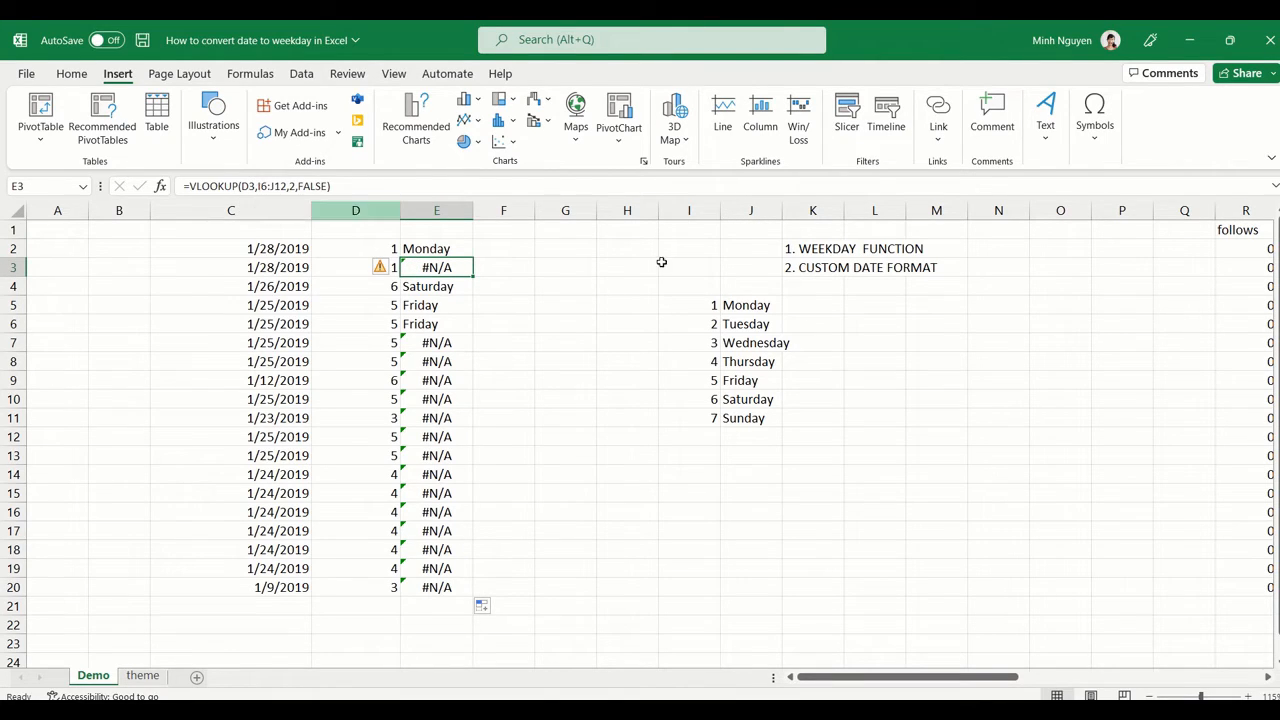
left_click(419, 249)
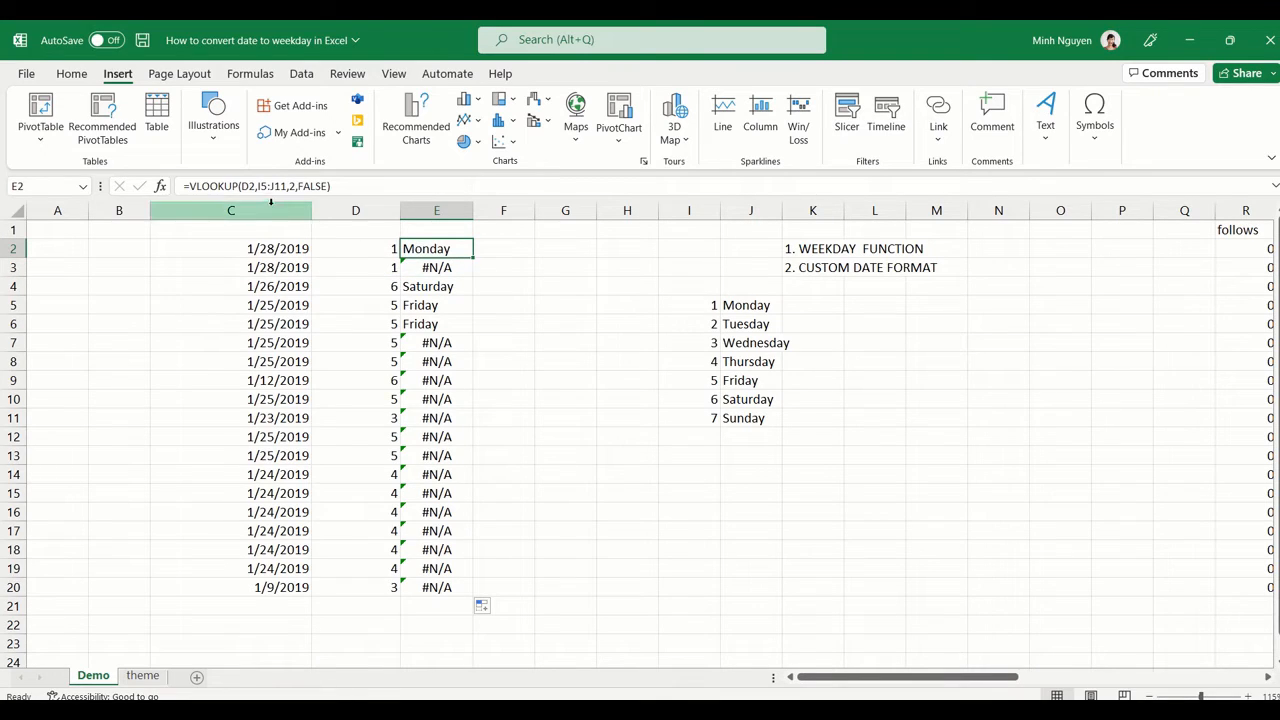
left_click_drag(703, 306, 737, 421)
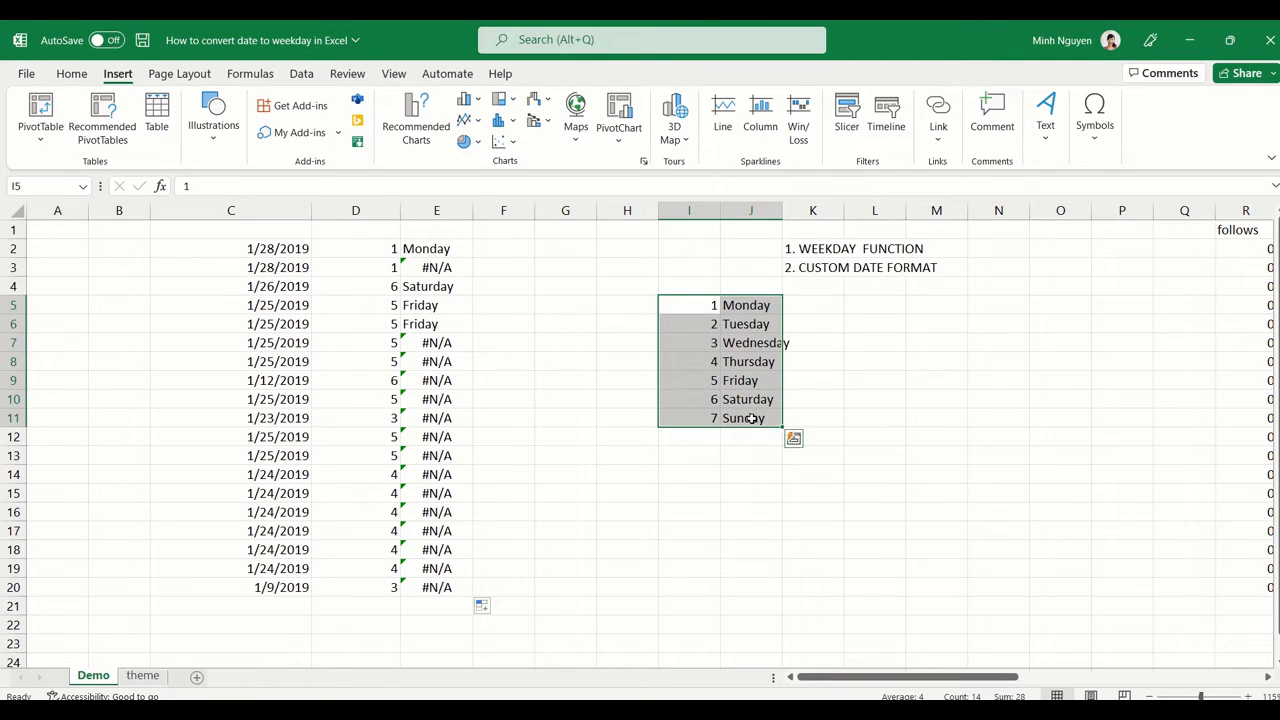
left_click(437, 267)
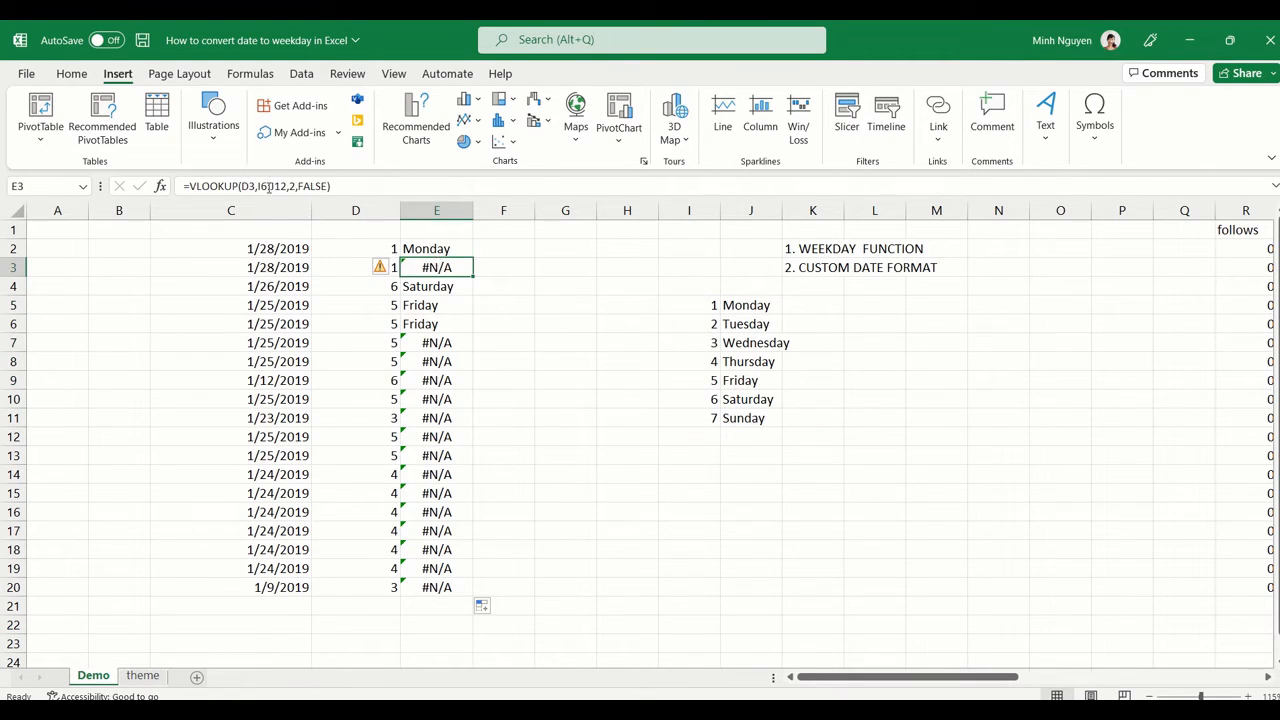
Make the table range in E2's VLOOKUP absolute as $I$5:$J$11 and fill the corrected formula down through E20
left_click(419, 248)
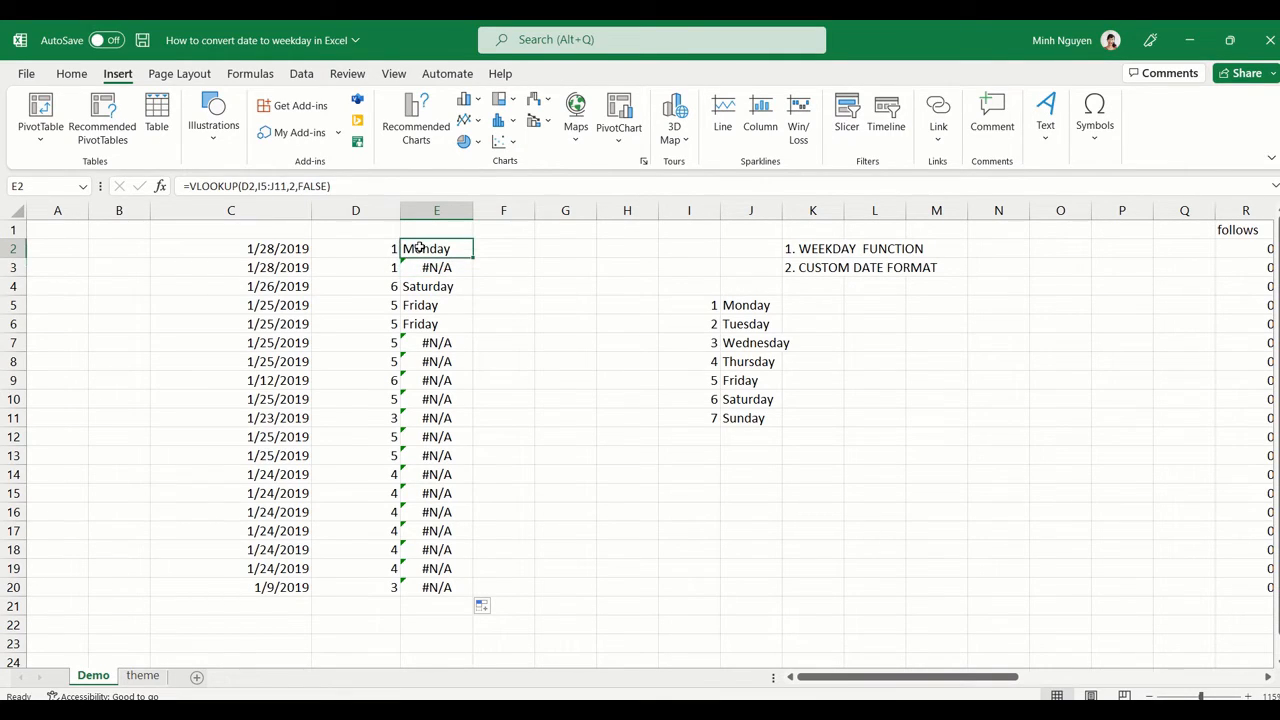
left_click(262, 189)
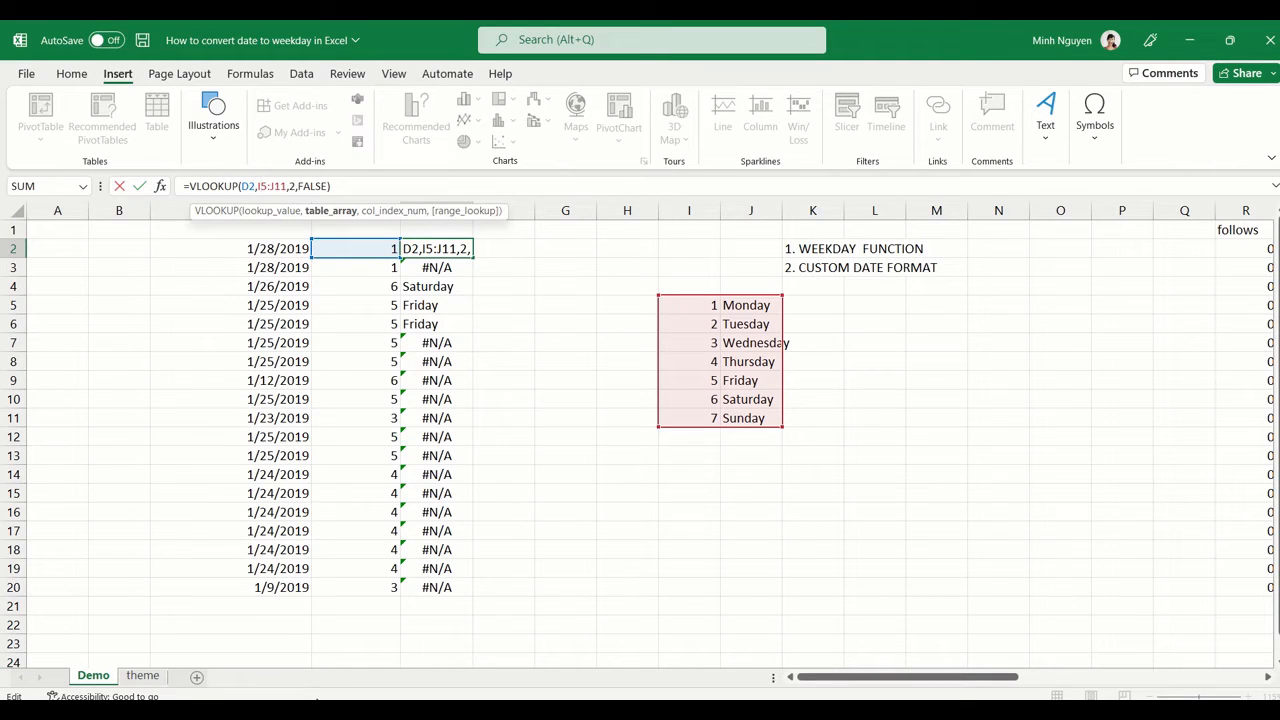
key("F4")
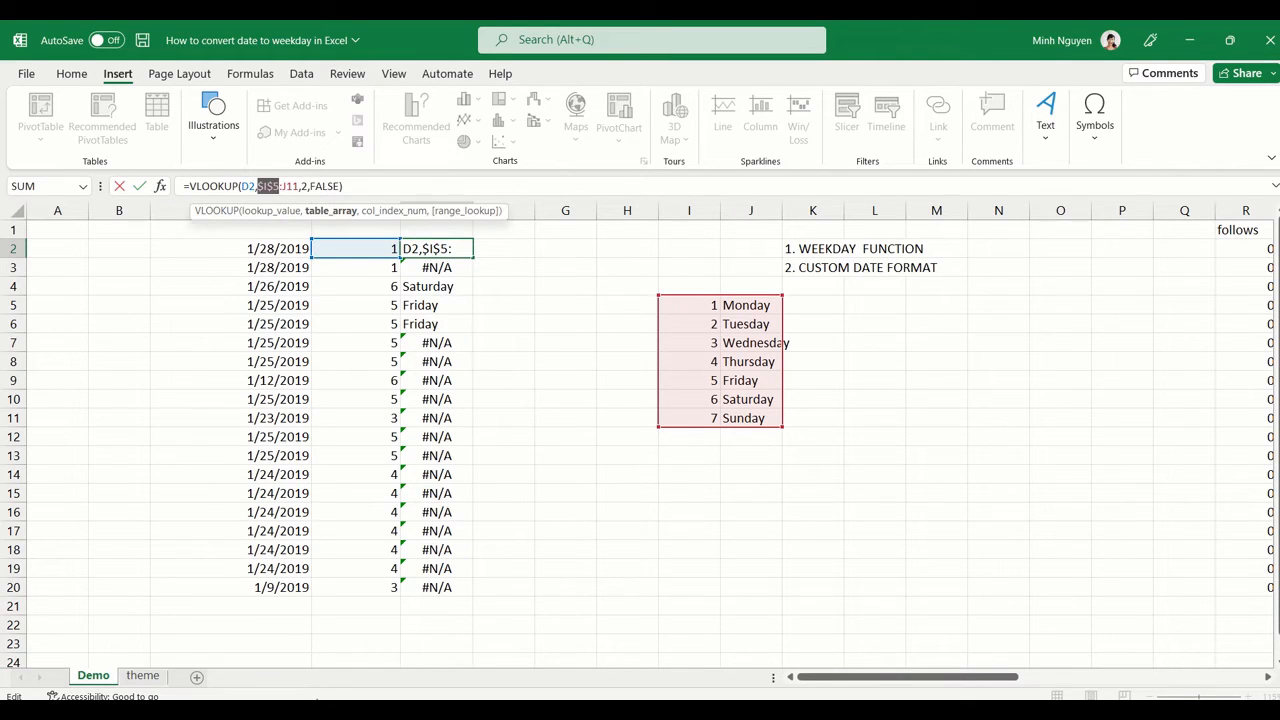
left_click(285, 186)
key("F4")
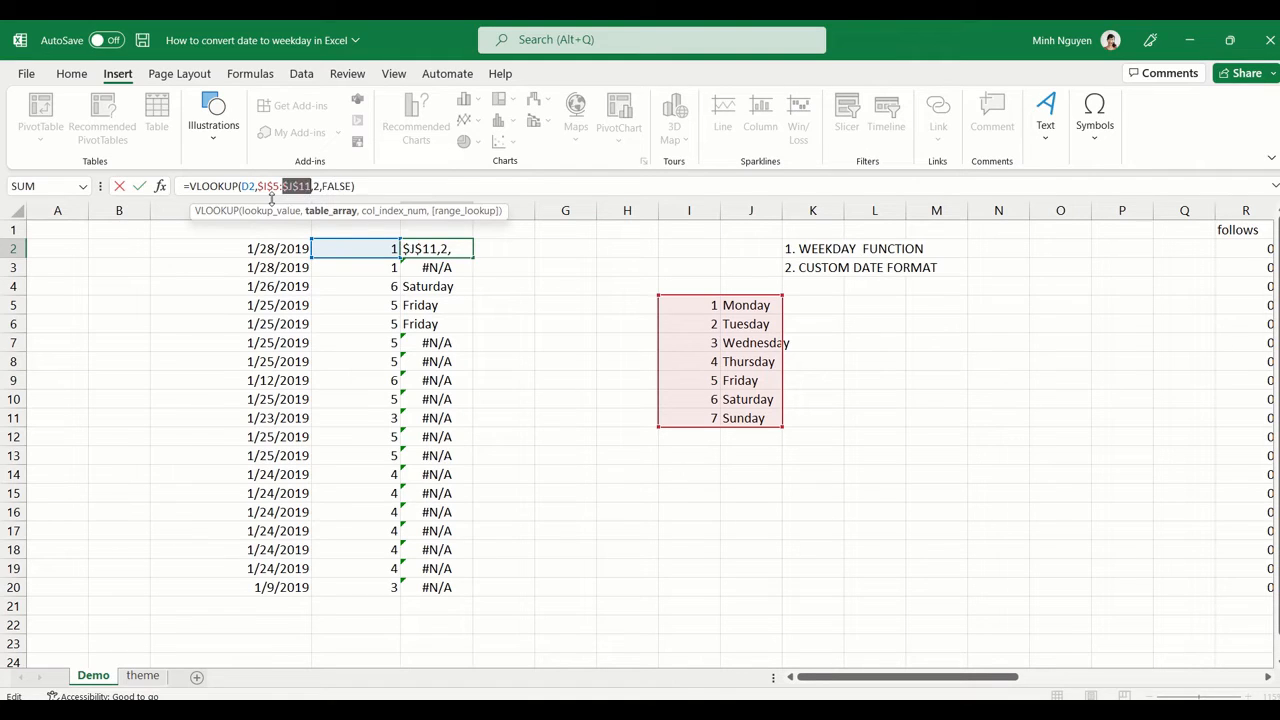
left_click(363, 186)
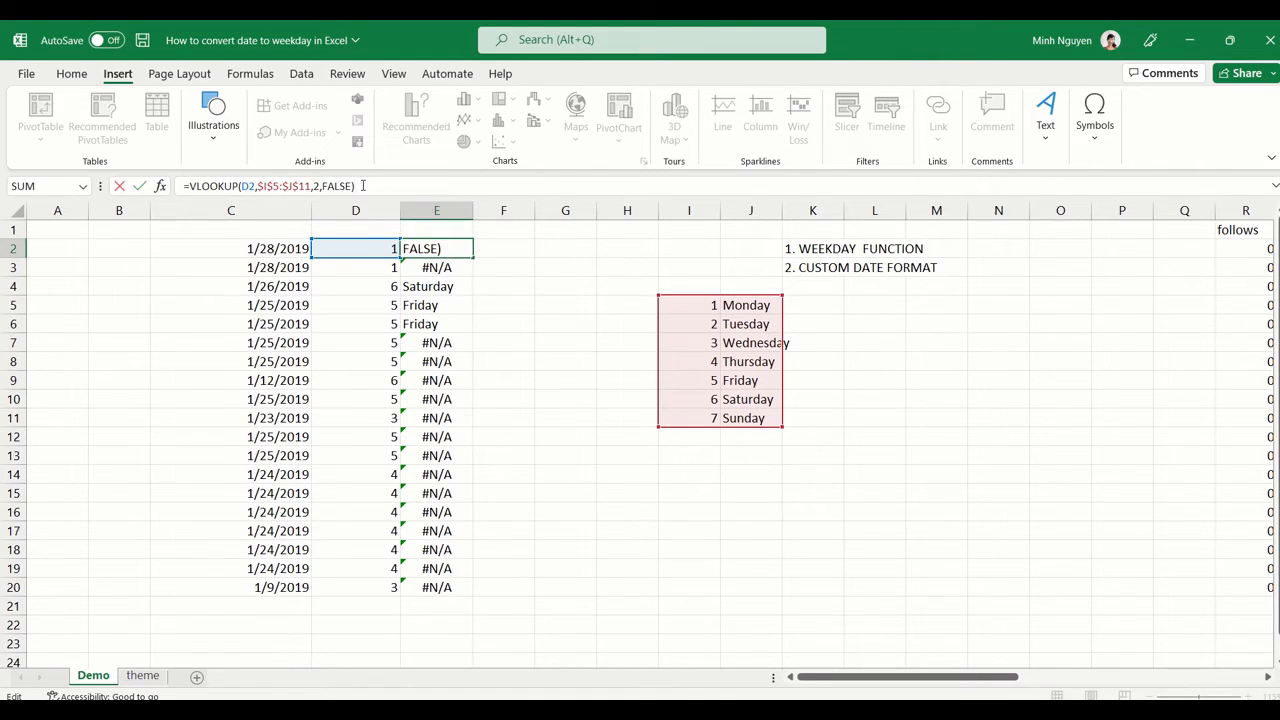
key("Return")
left_click(440, 249)
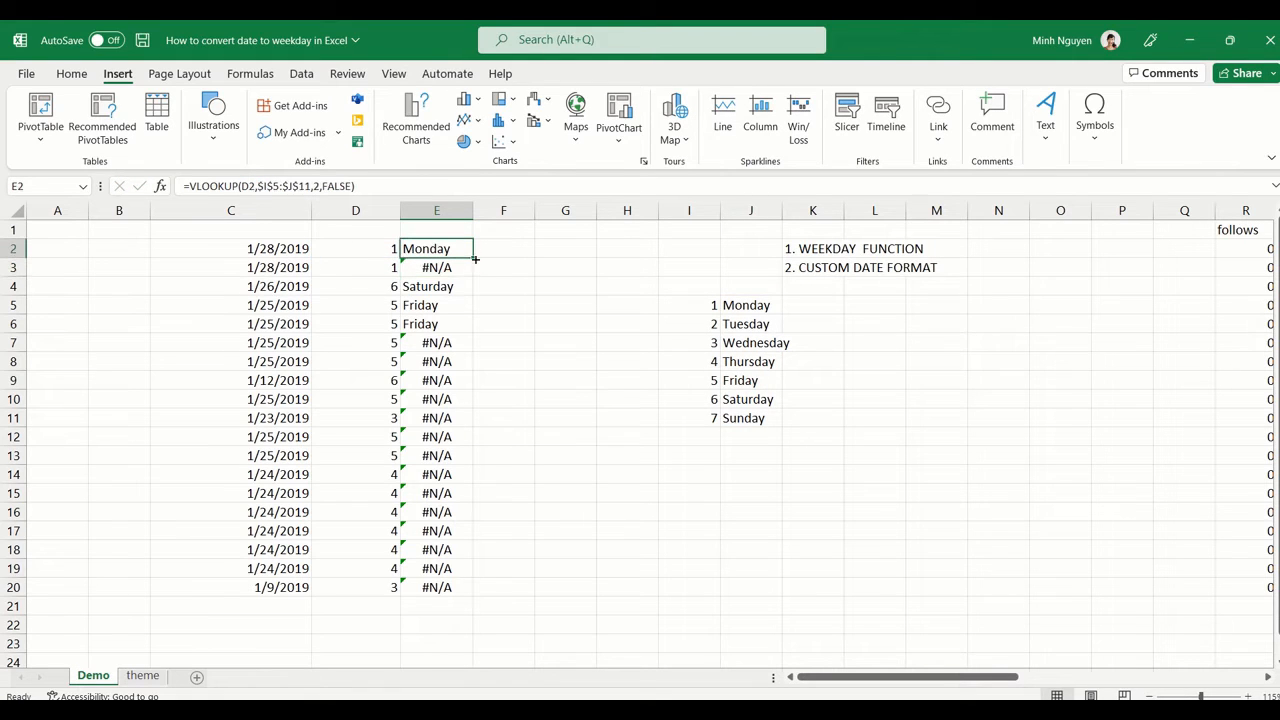
double_click(473, 260)
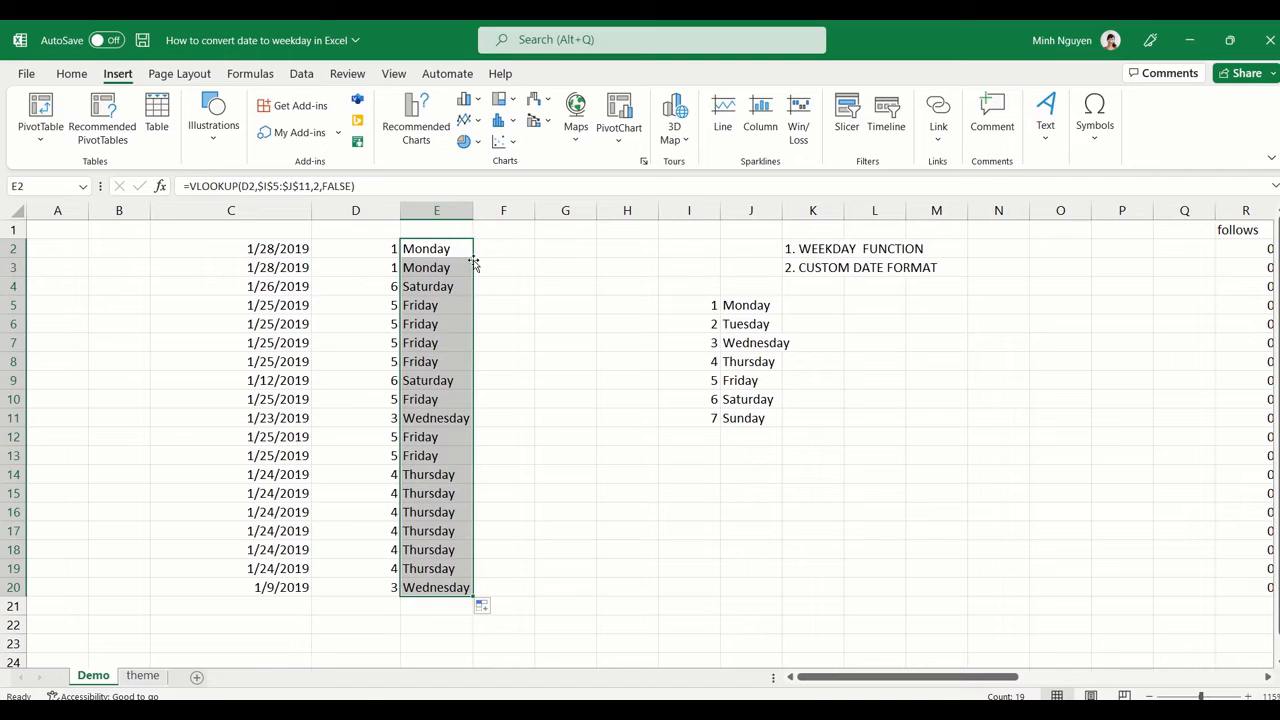
Compare the WEEKDAY formula in D2 with the VLOOKUP formula in E2, and clear the contents of D2:E20
left_click(500, 262)
left_click(381, 251)
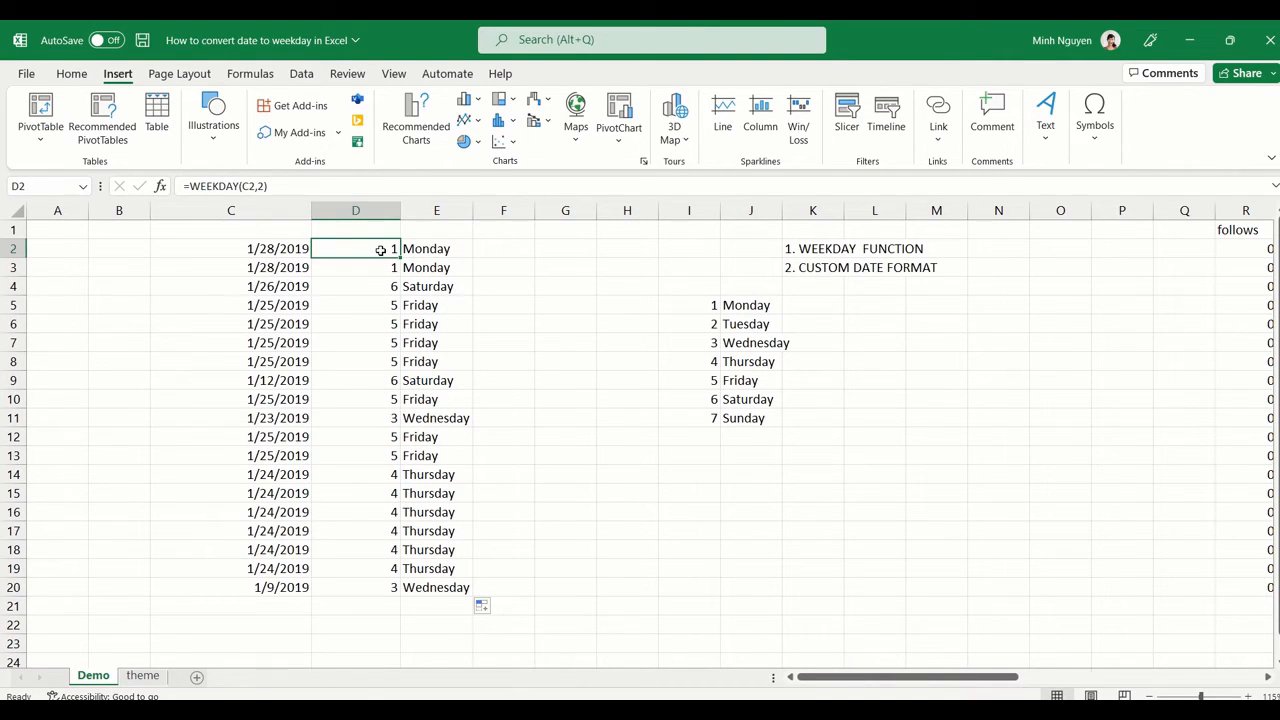
left_click(433, 247)
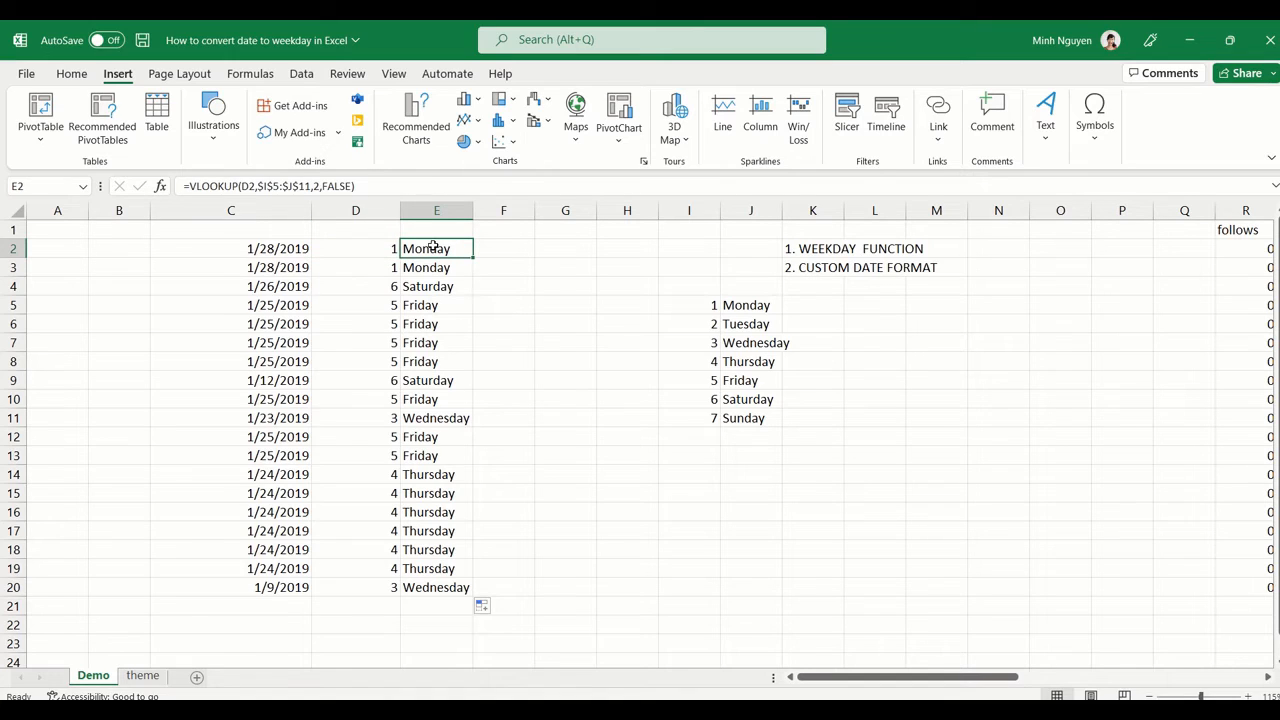
left_click(388, 248)
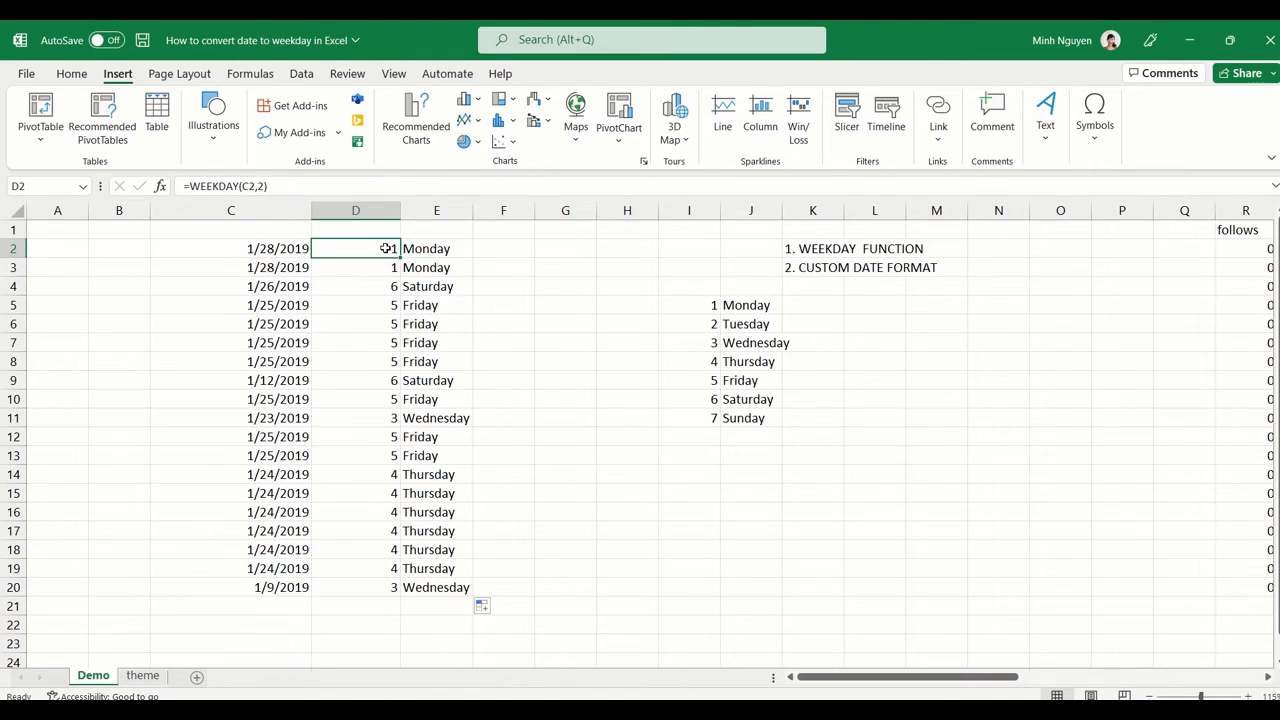
left_click(497, 249)
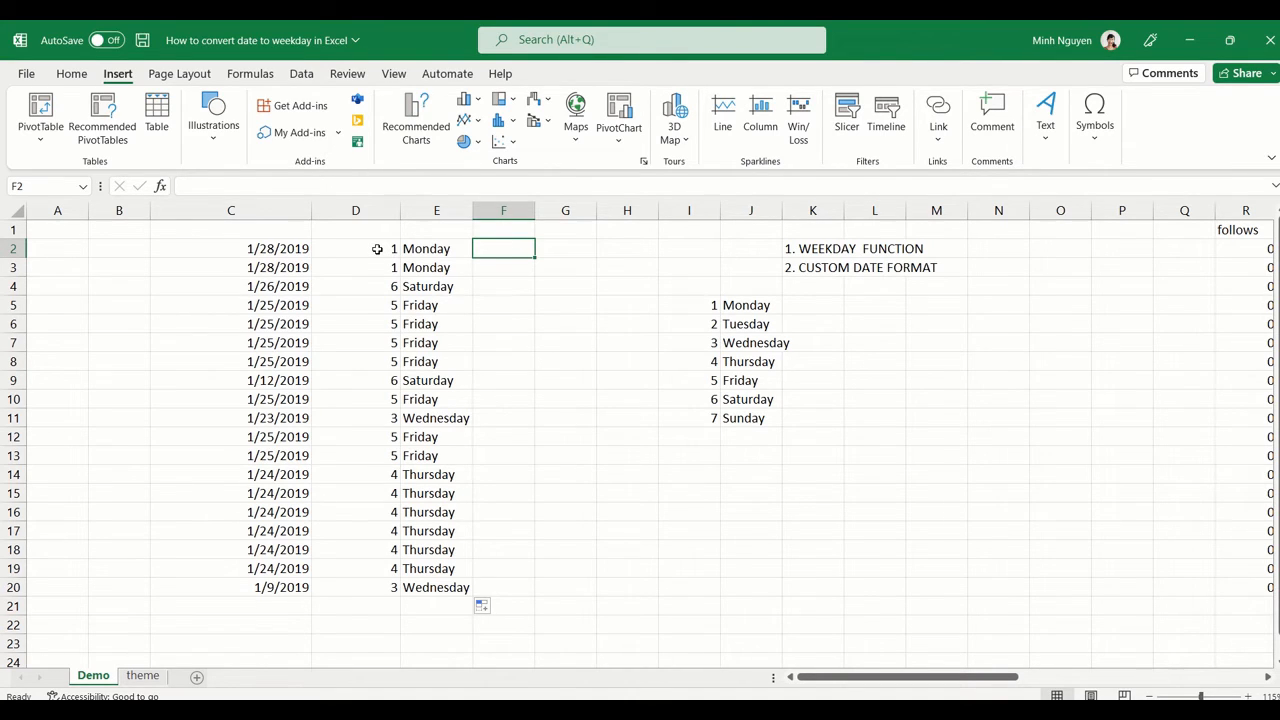
left_click_drag(377, 249, 403, 587)
key("Delete")
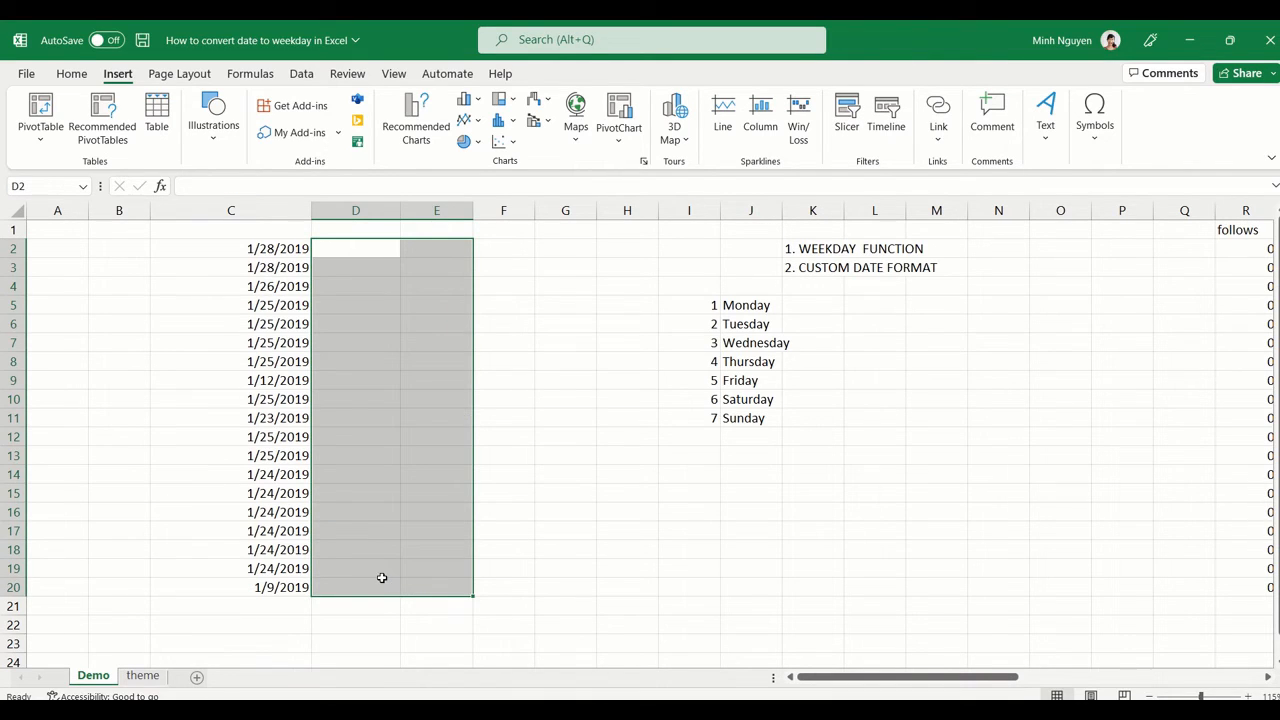
Begin a VLOOKUP formula in D2 that uses WEEKDAY(C2,2) as its lookup value
left_click(344, 247)
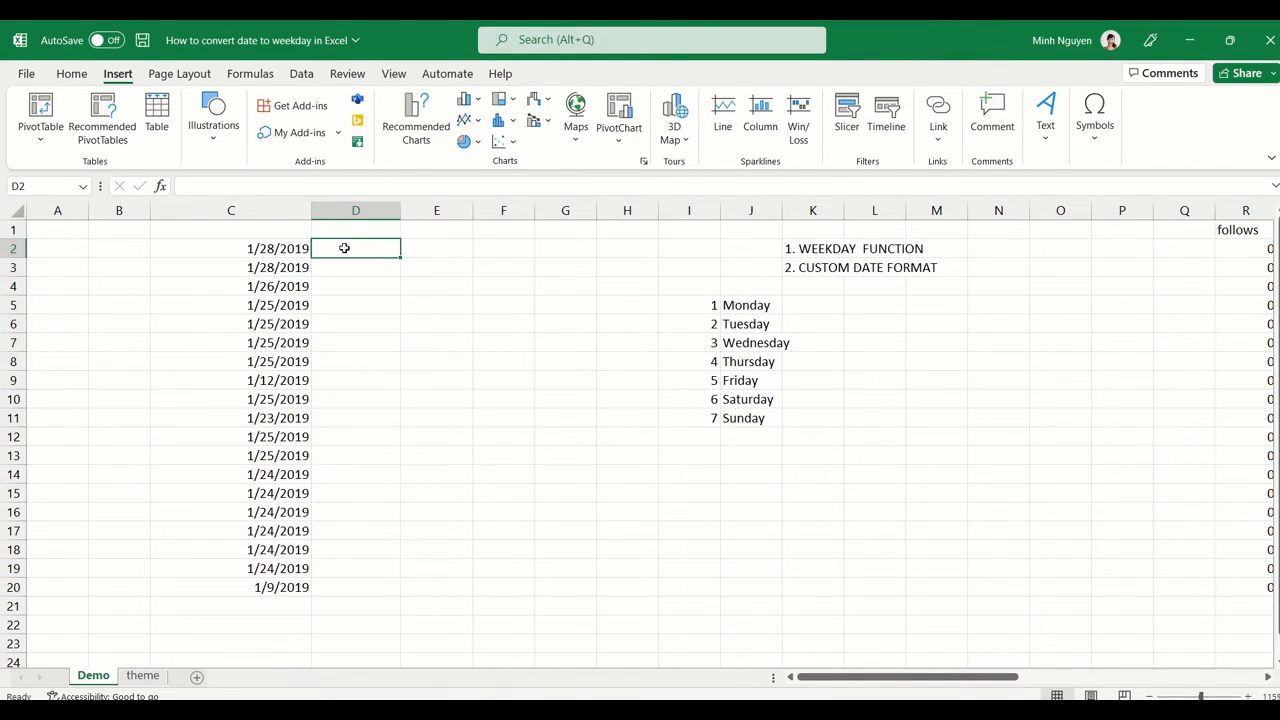
type("=VLOOKUP(")
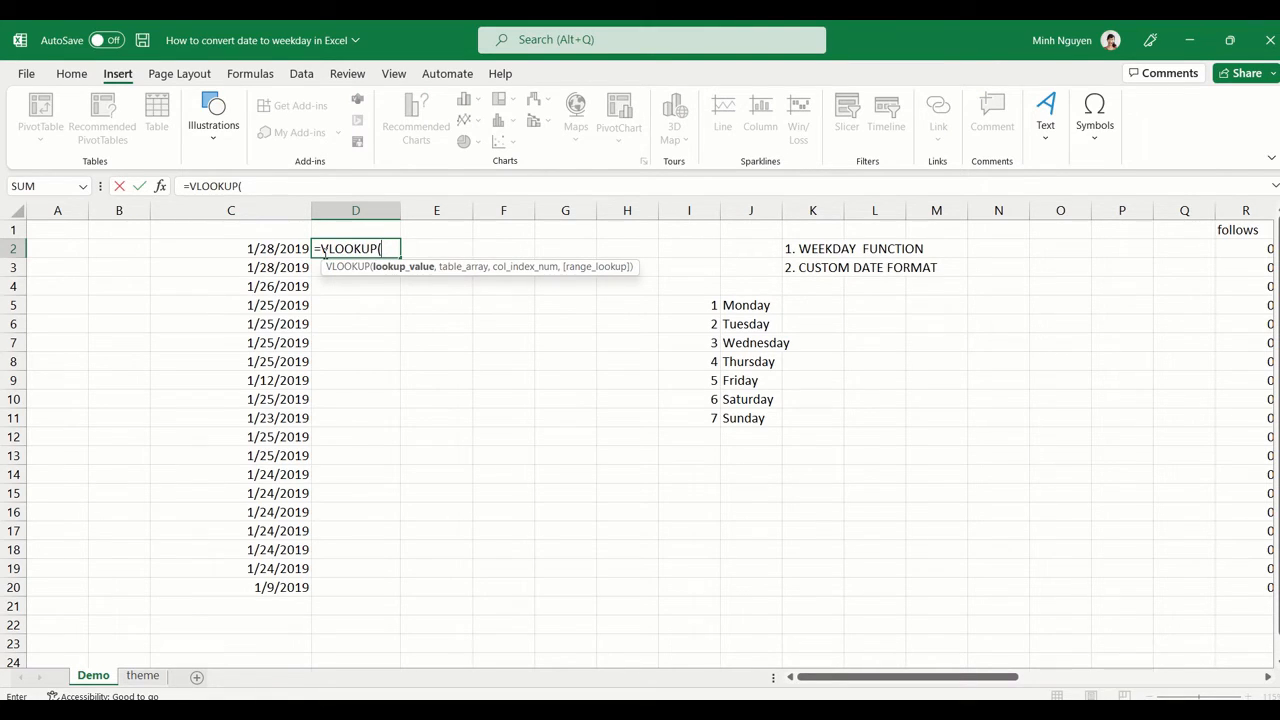
type("WEE")
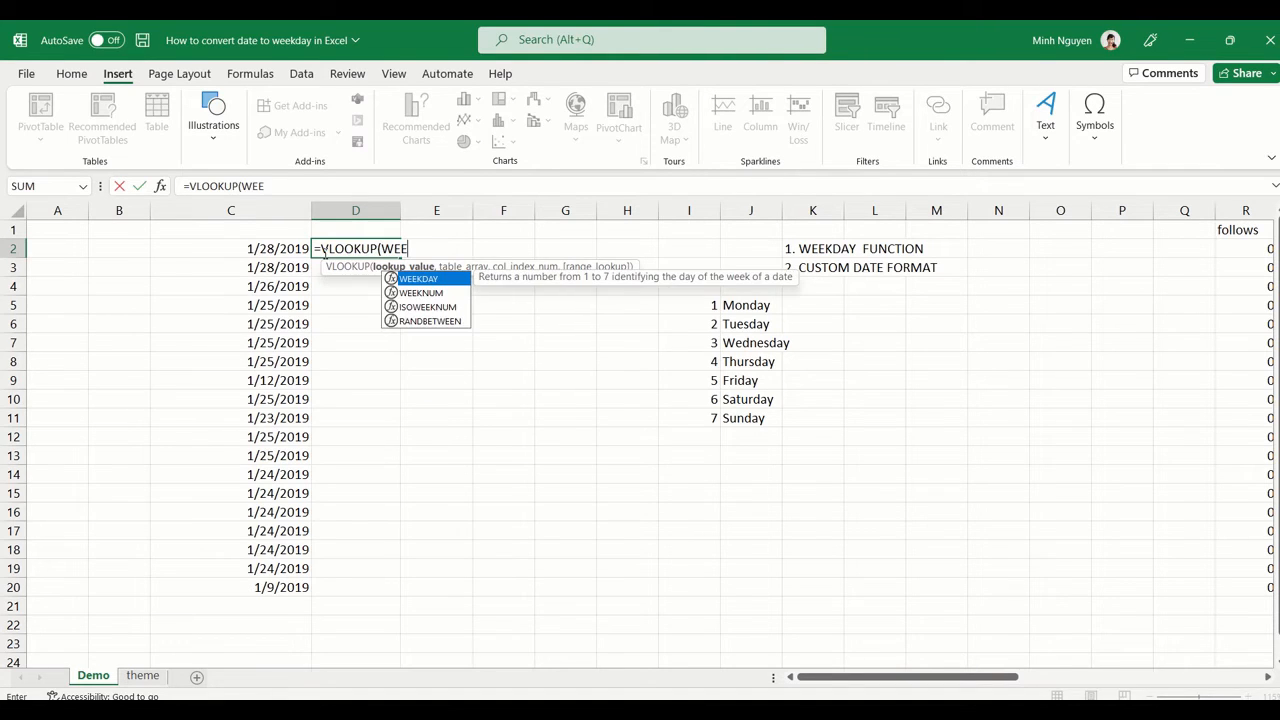
key("Tab")
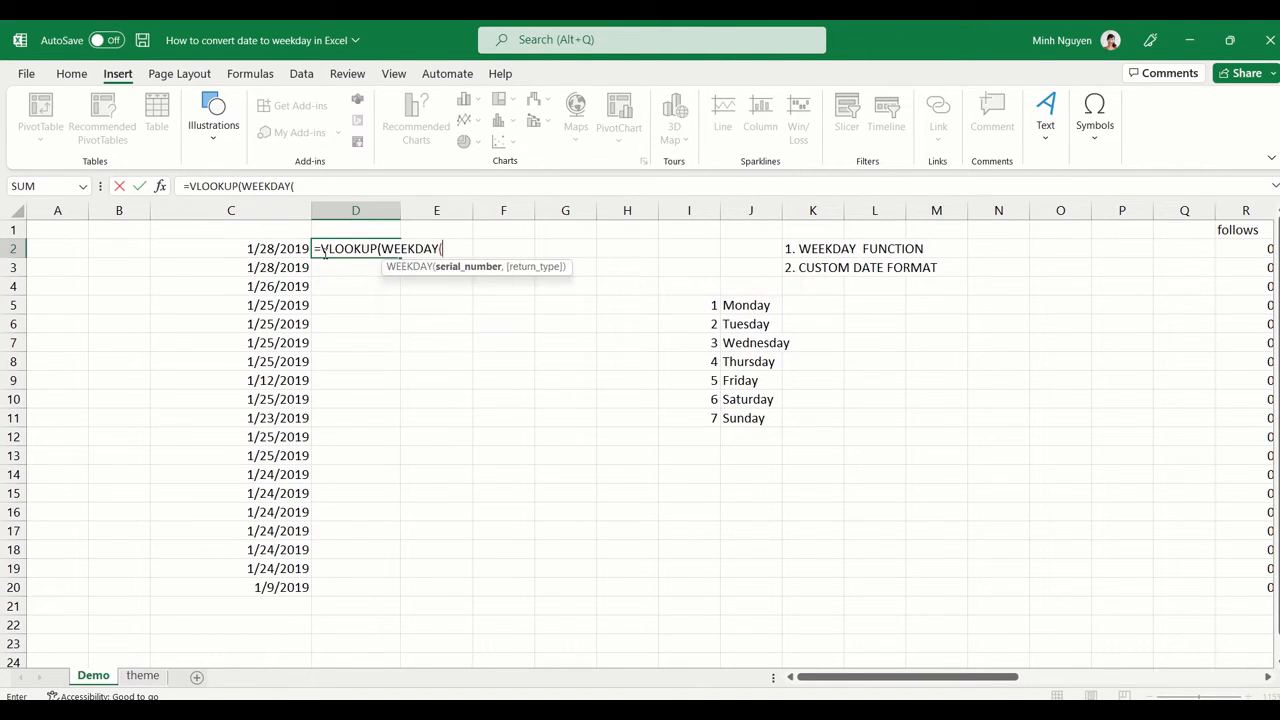
left_click(264, 250)
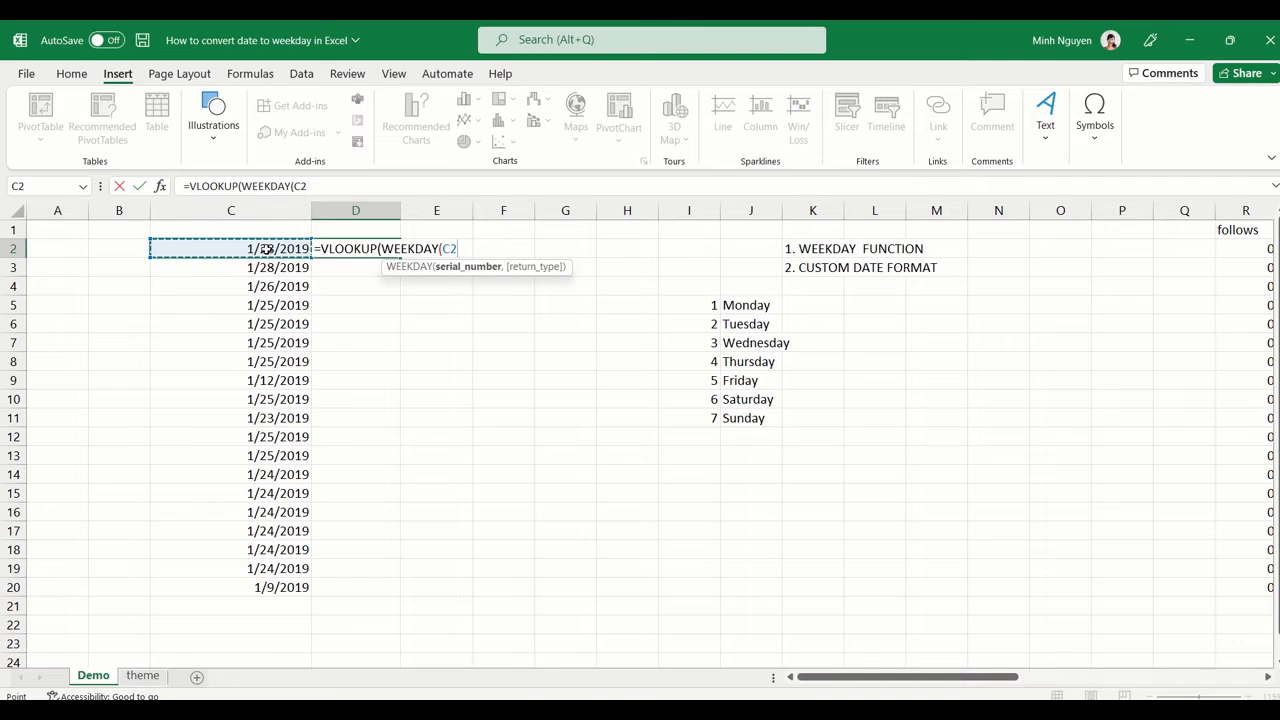
type(",")
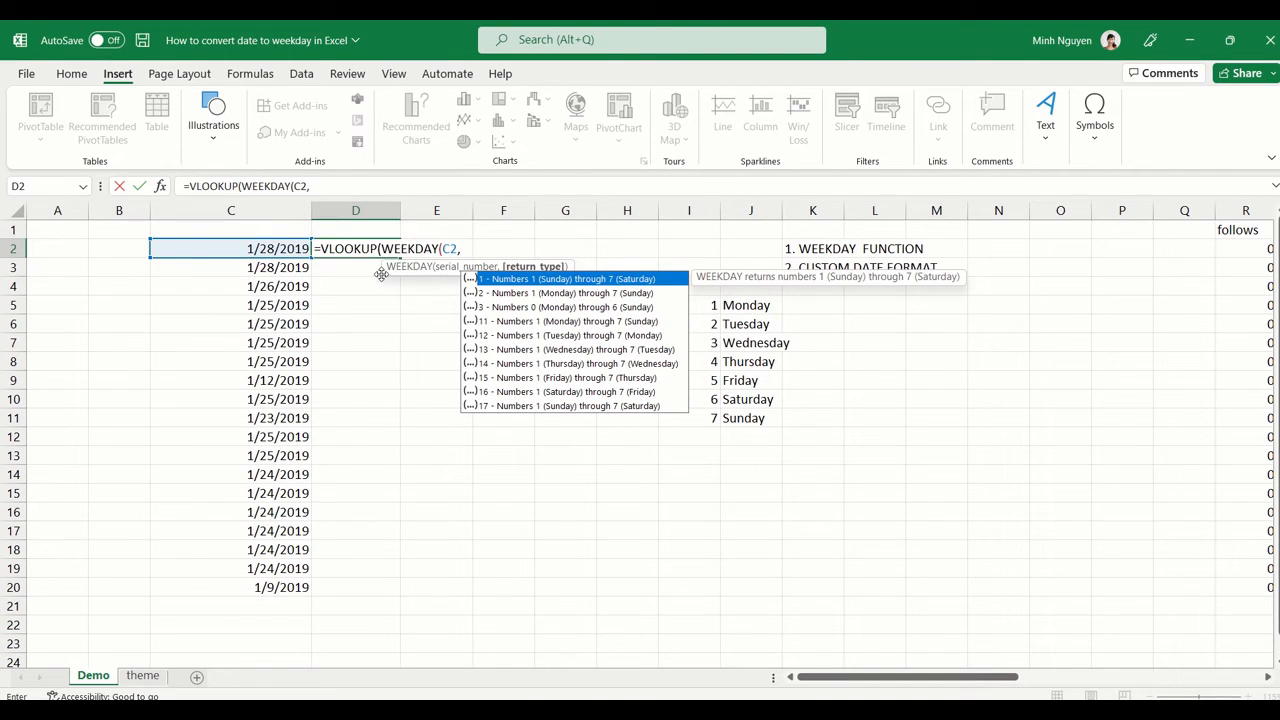
type("2)")
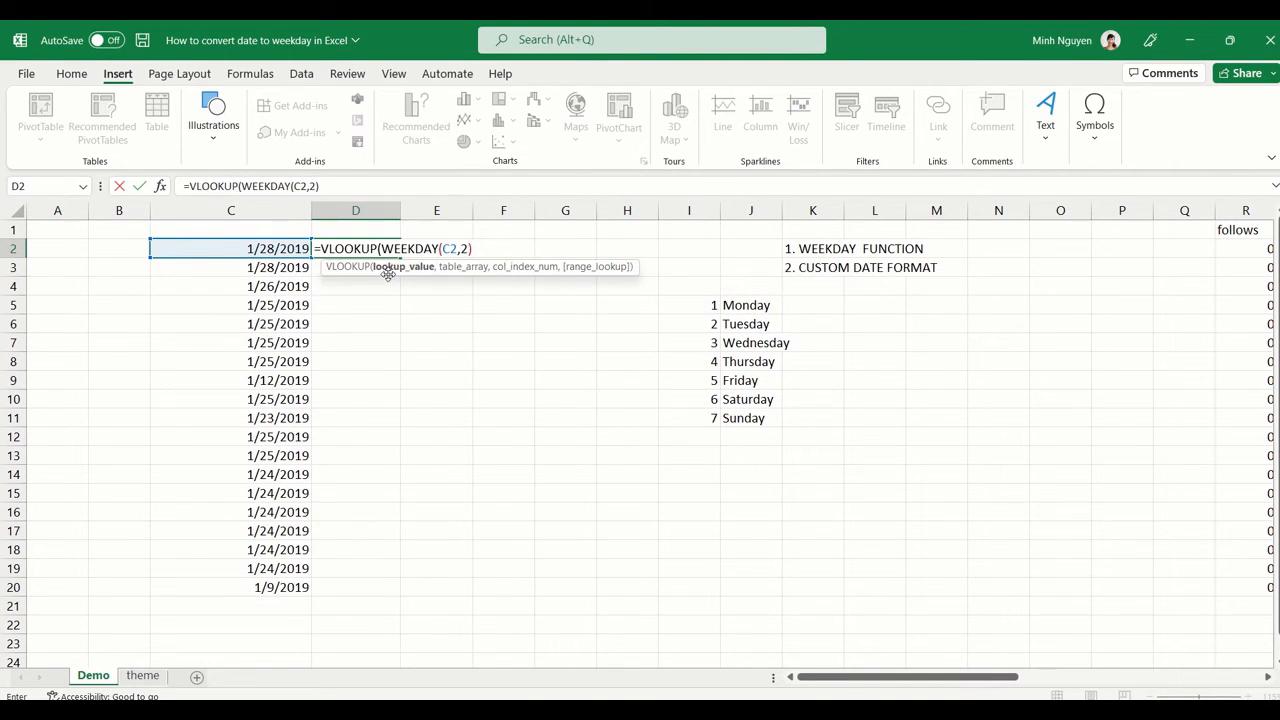
Add the weekday table as the lookup's table array with the absolute range $I$5:$J$11
type(",")
left_click_drag(696, 306, 728, 421)
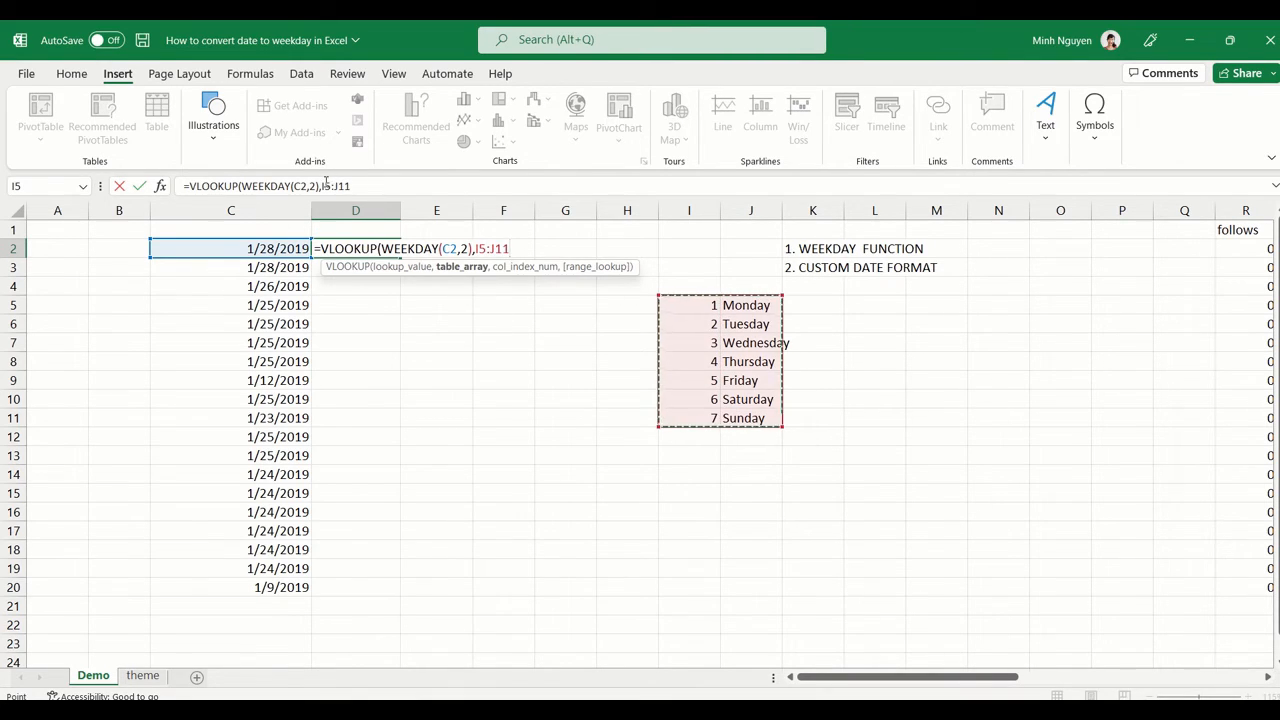
left_click(325, 186)
left_click(326, 185)
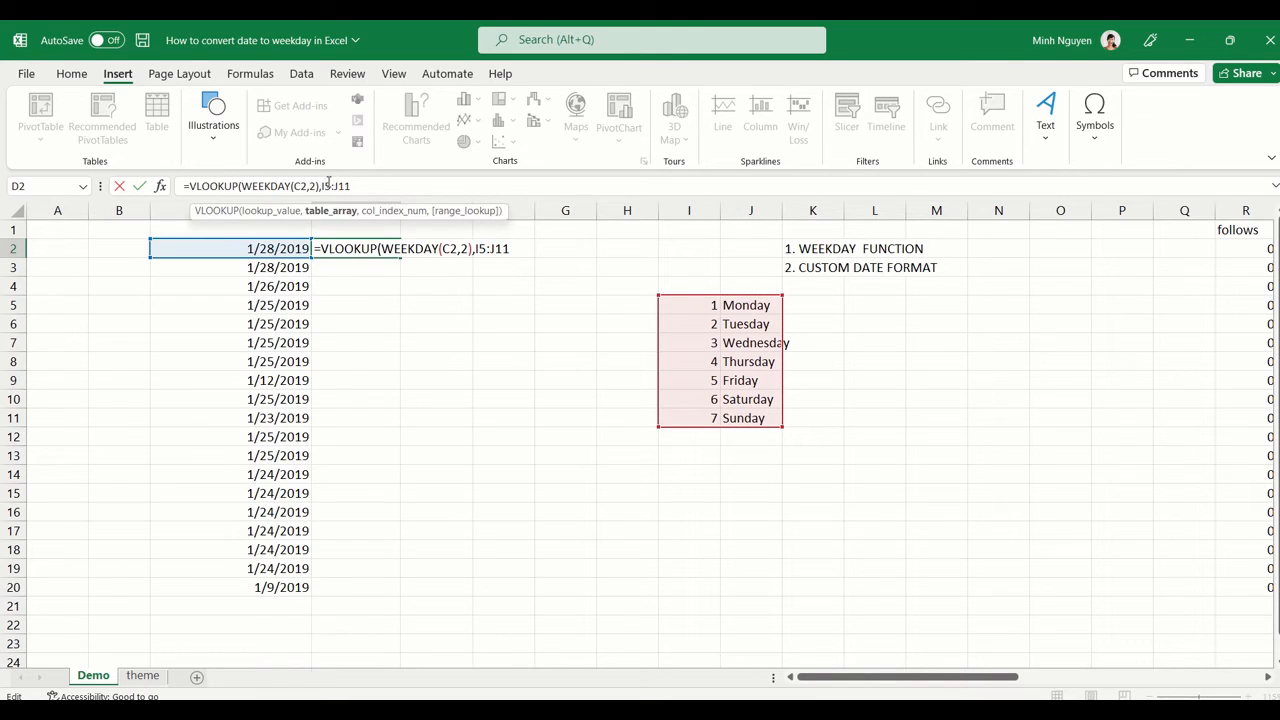
key("F4")
double_click(355, 186)
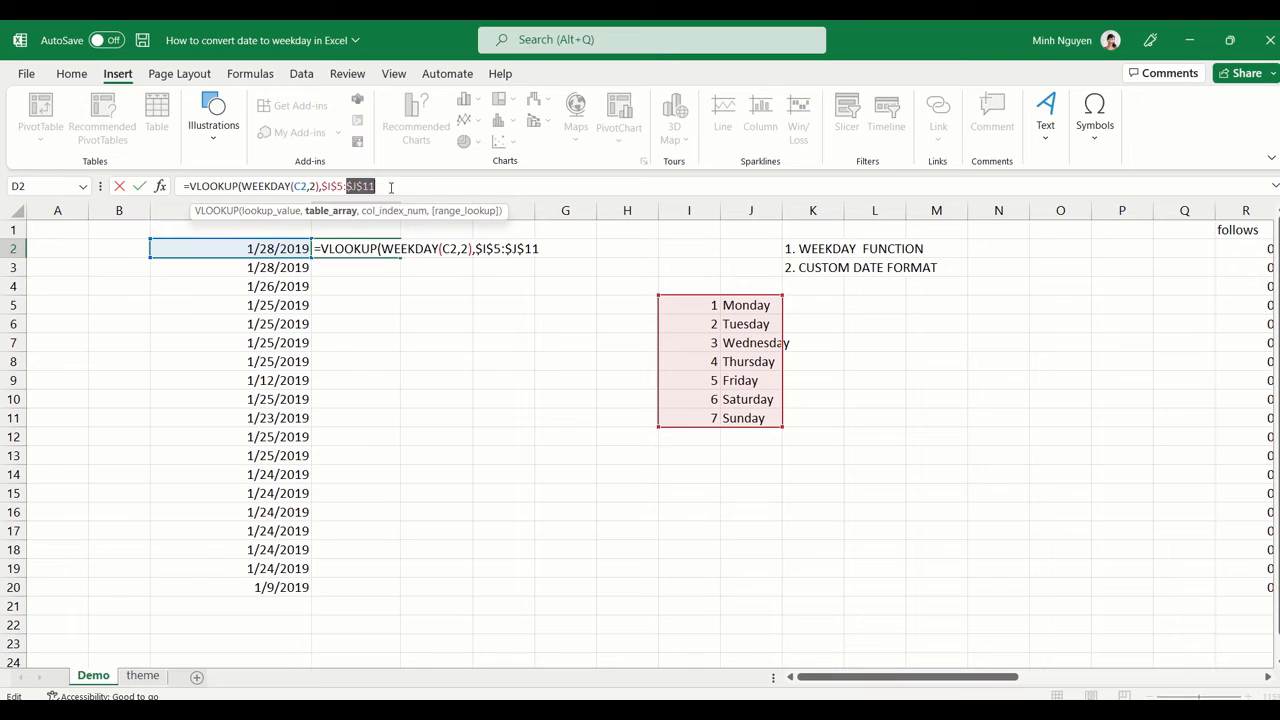
key("F4")
Complete the D2 formula with column index 2 and exact match as =VLOOKUP(WEEKDAY(C2,2),$I$5:$J$11,2,FALSE)
type(",")
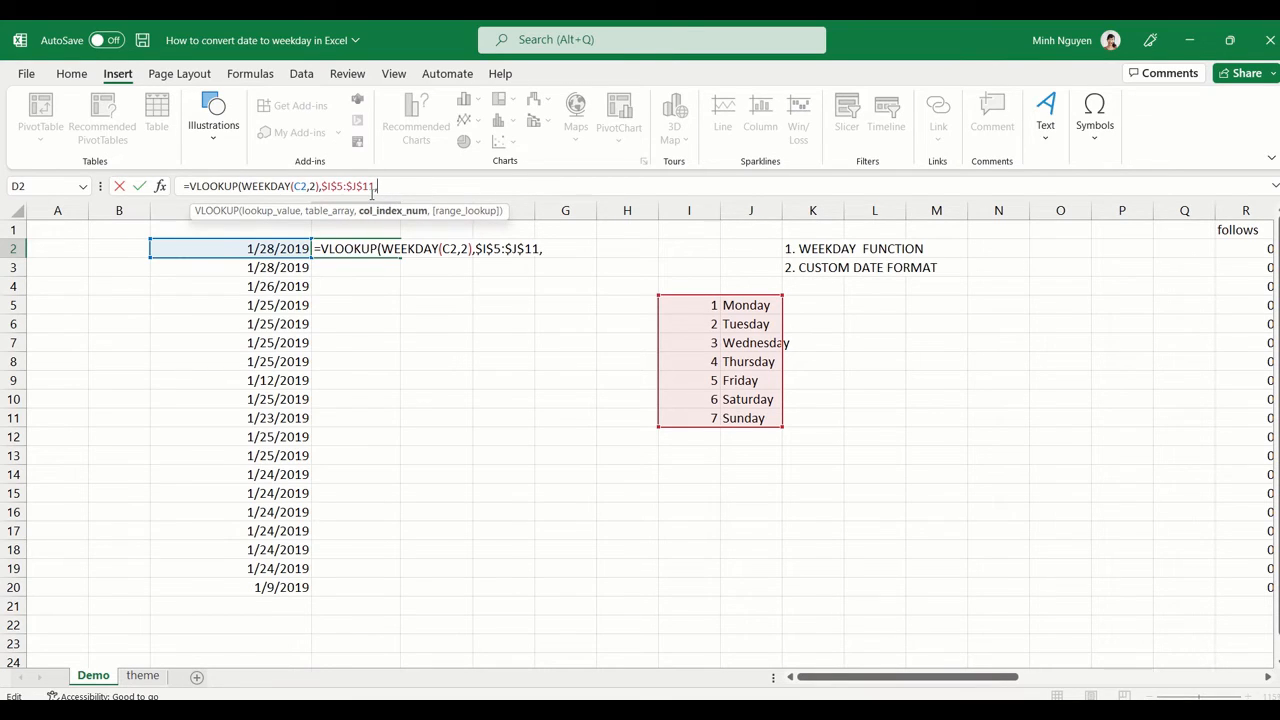
type("2,")
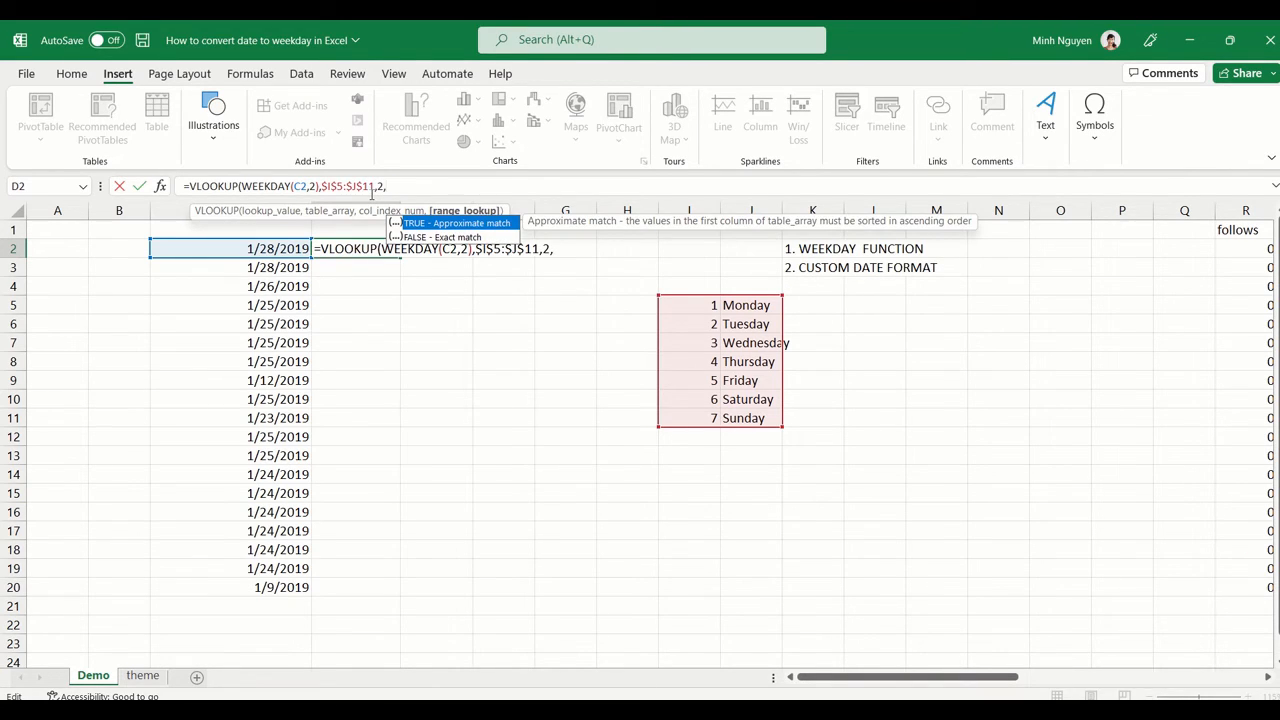
type("FALSE)")
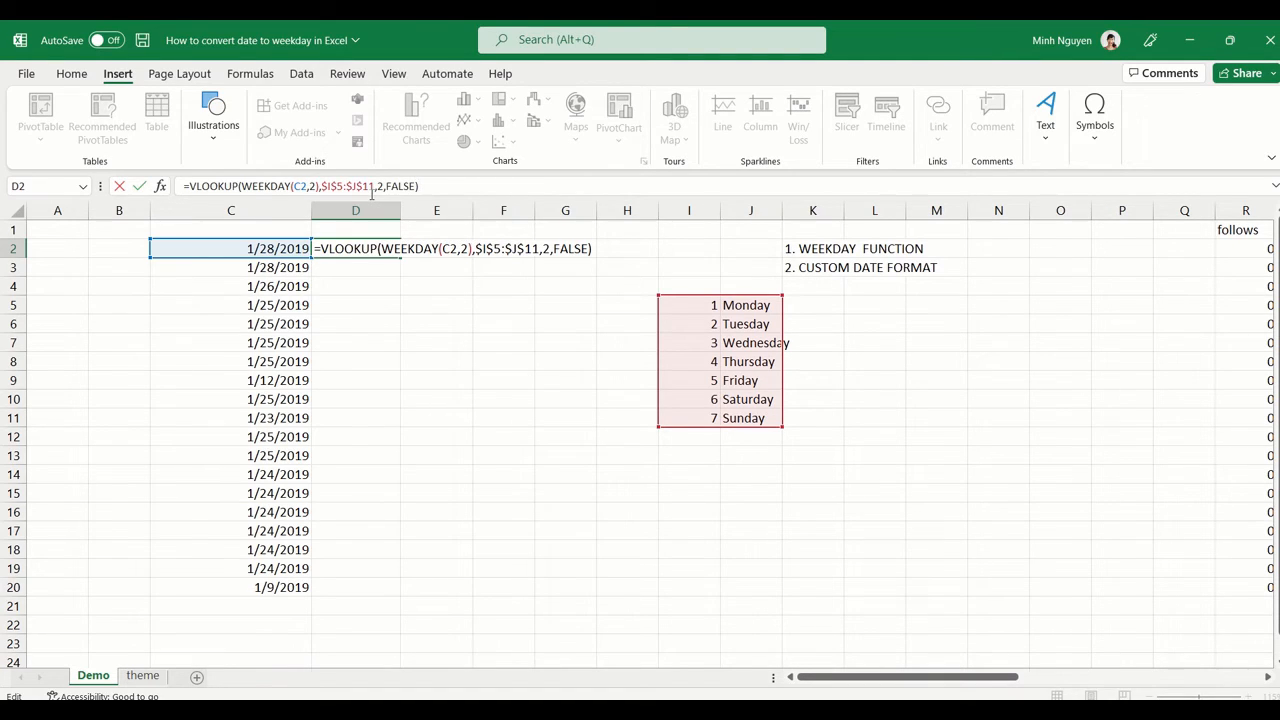
key("Return")
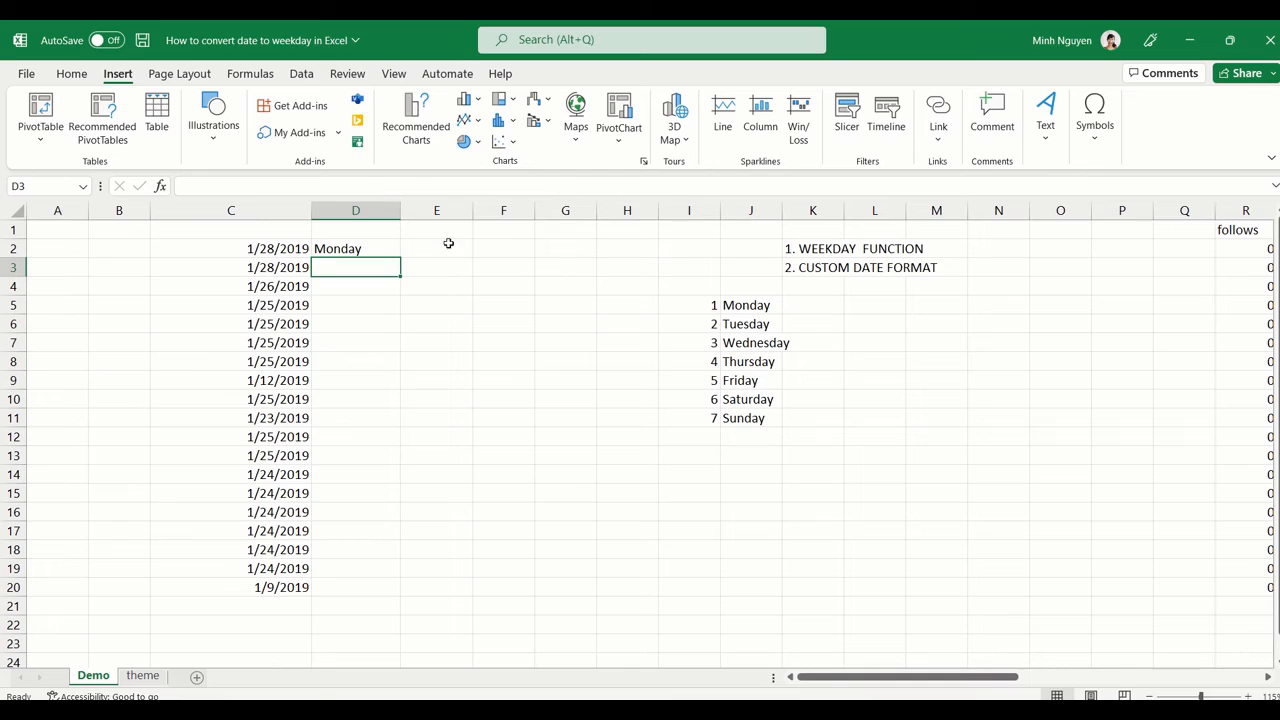
Fill the combined WEEKDAY and VLOOKUP formula from D2 down through D20 and review it in D2
left_click(380, 248)
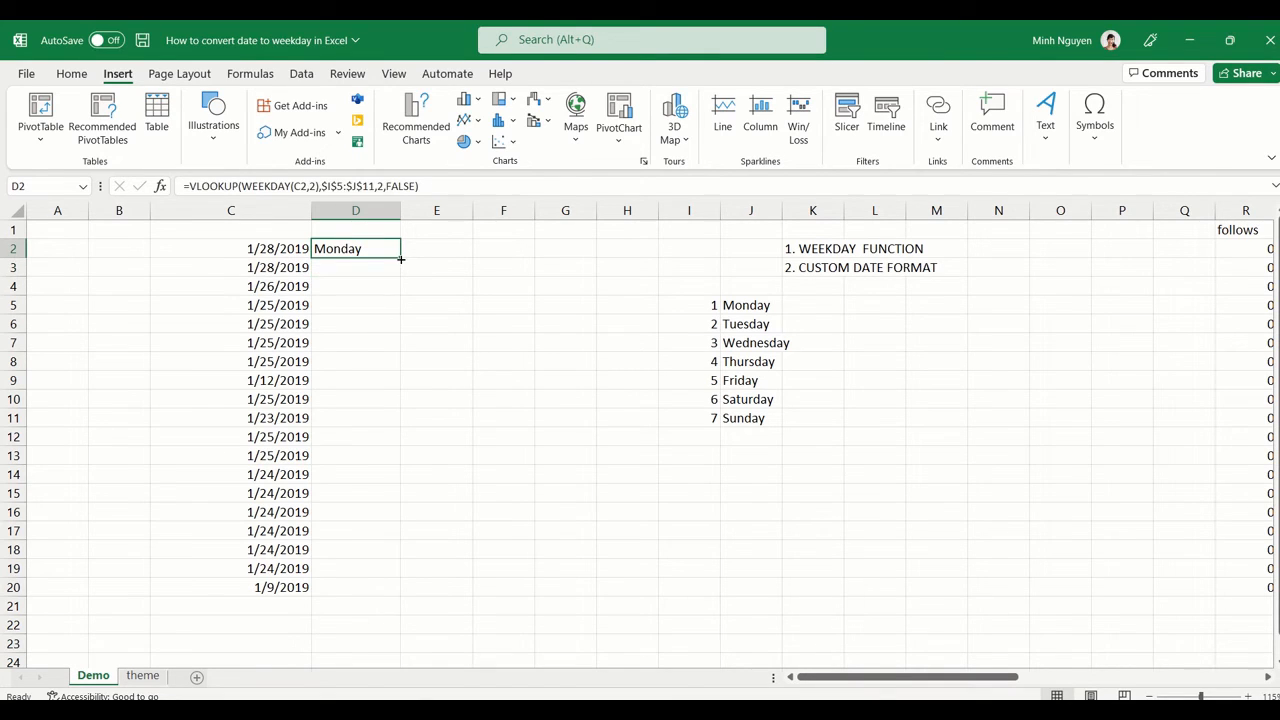
double_click(400, 259)
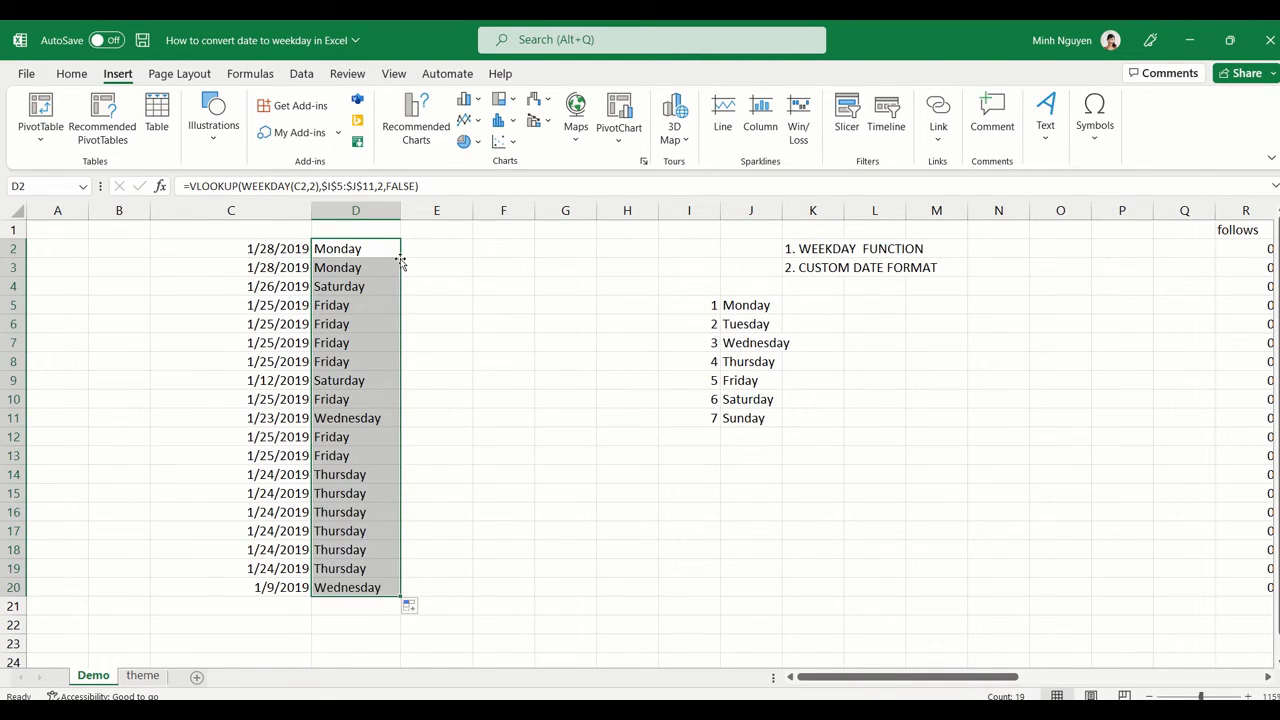
left_click(441, 288)
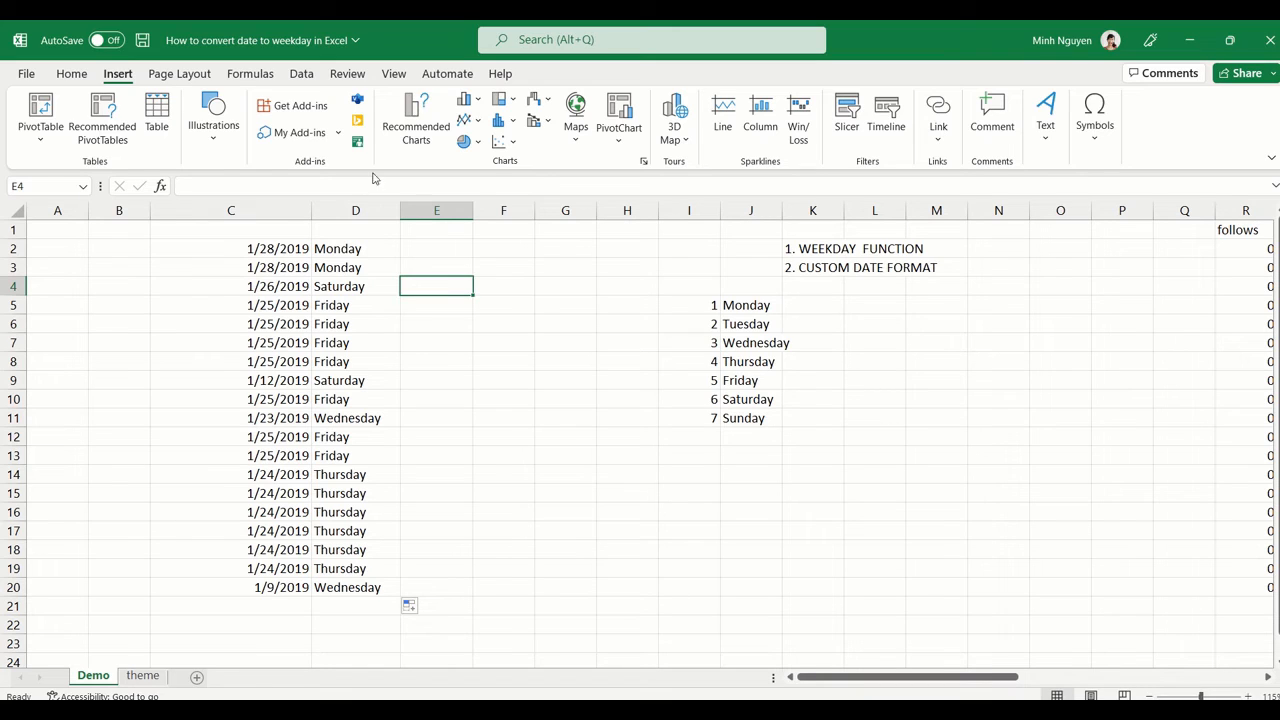
left_click(363, 248)
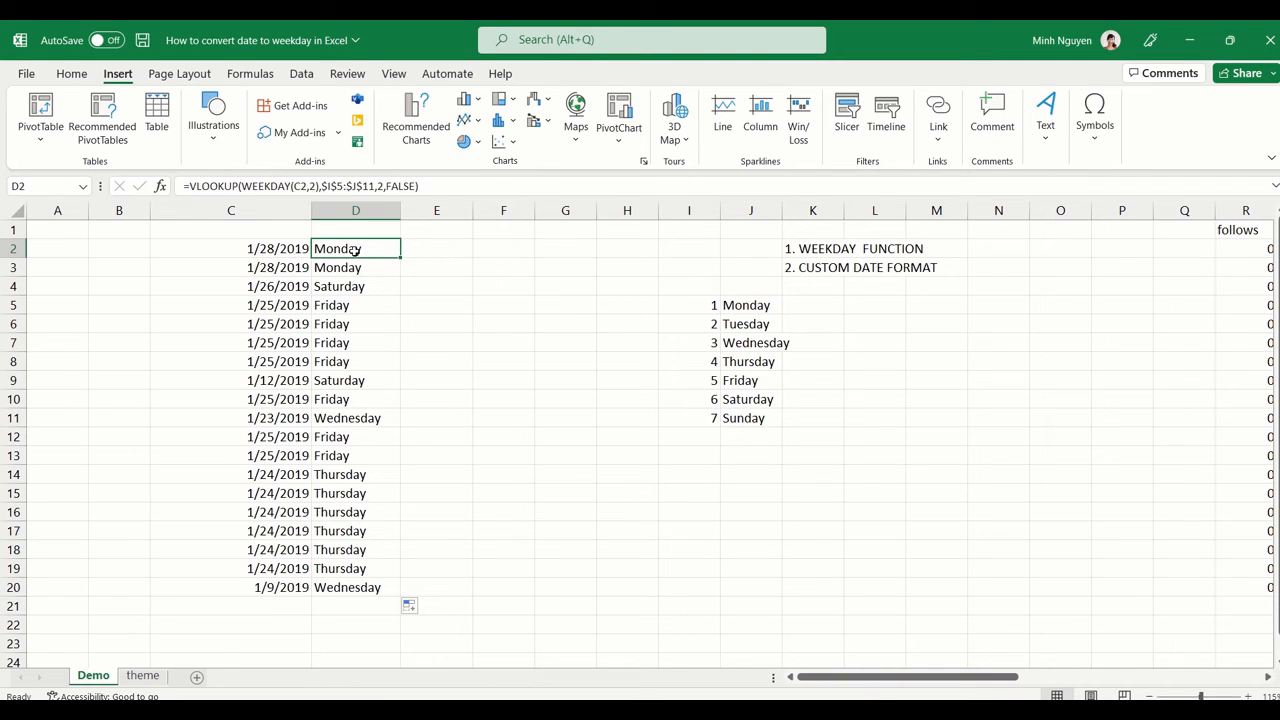
left_click(445, 280)
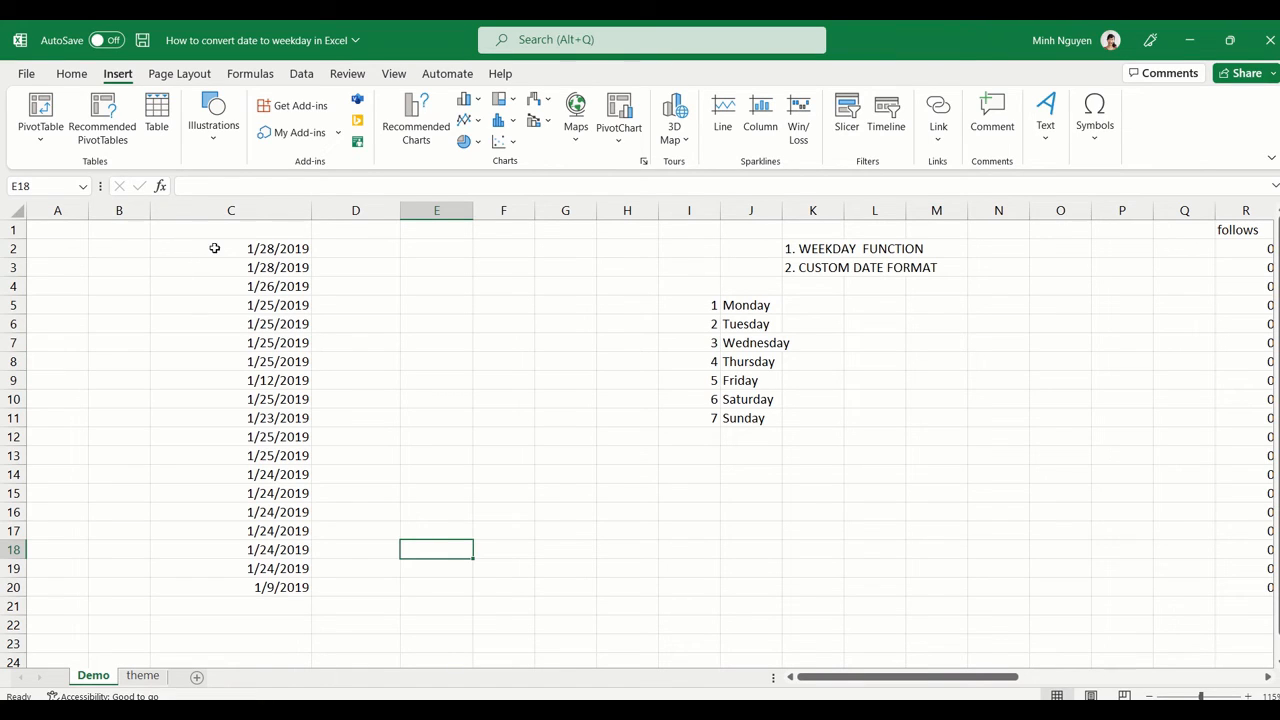
Set up a custom number format with the code DDD for the dates in C2:C20
left_click_drag(214, 249, 211, 591)
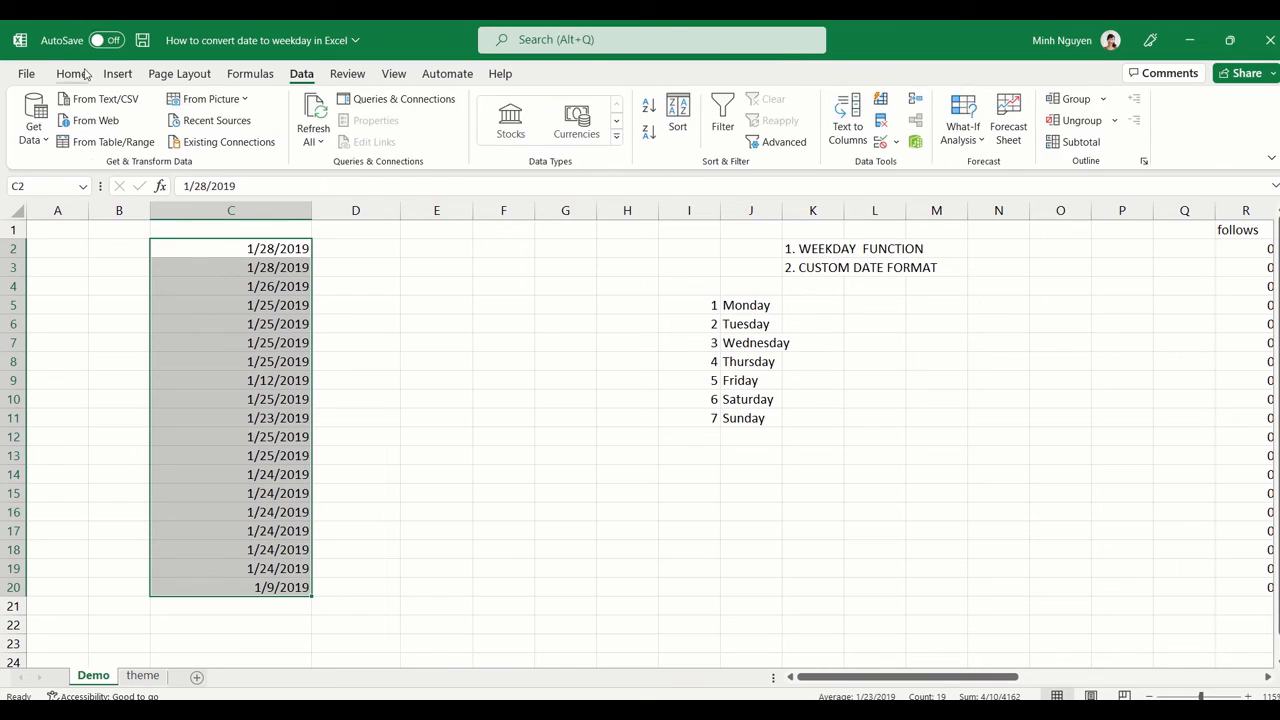
left_click(75, 75)
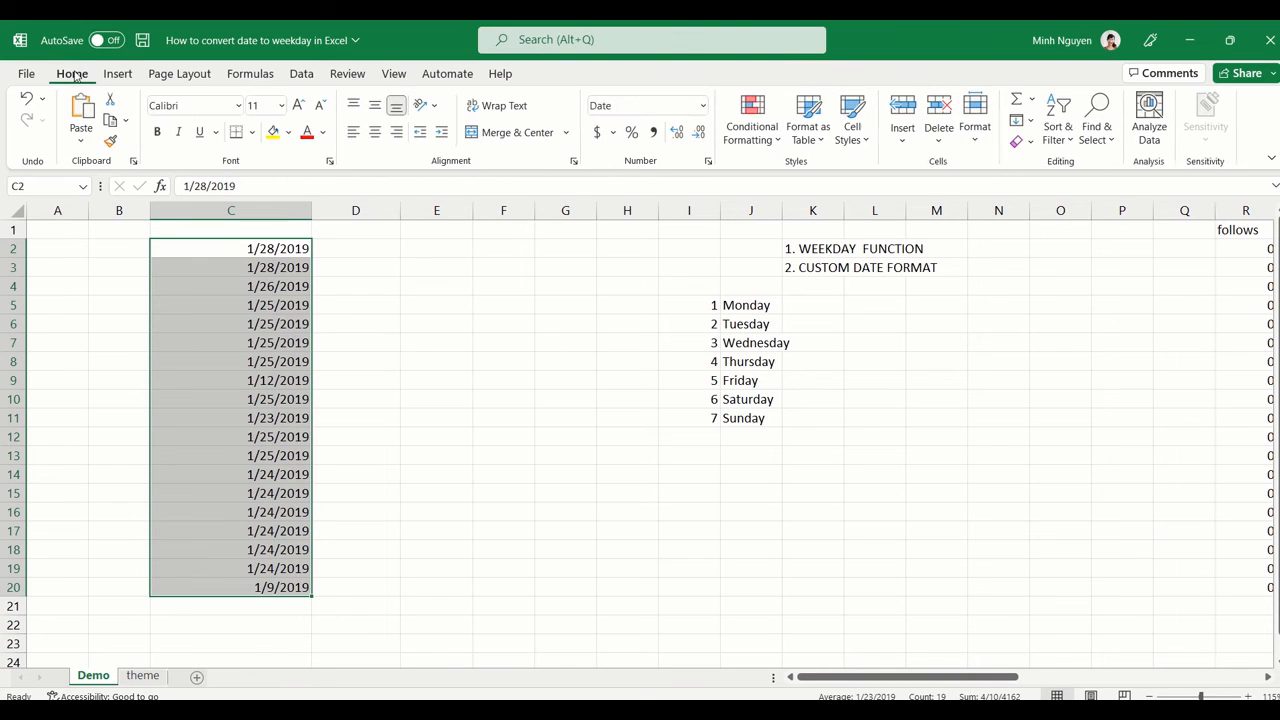
left_click(713, 164)
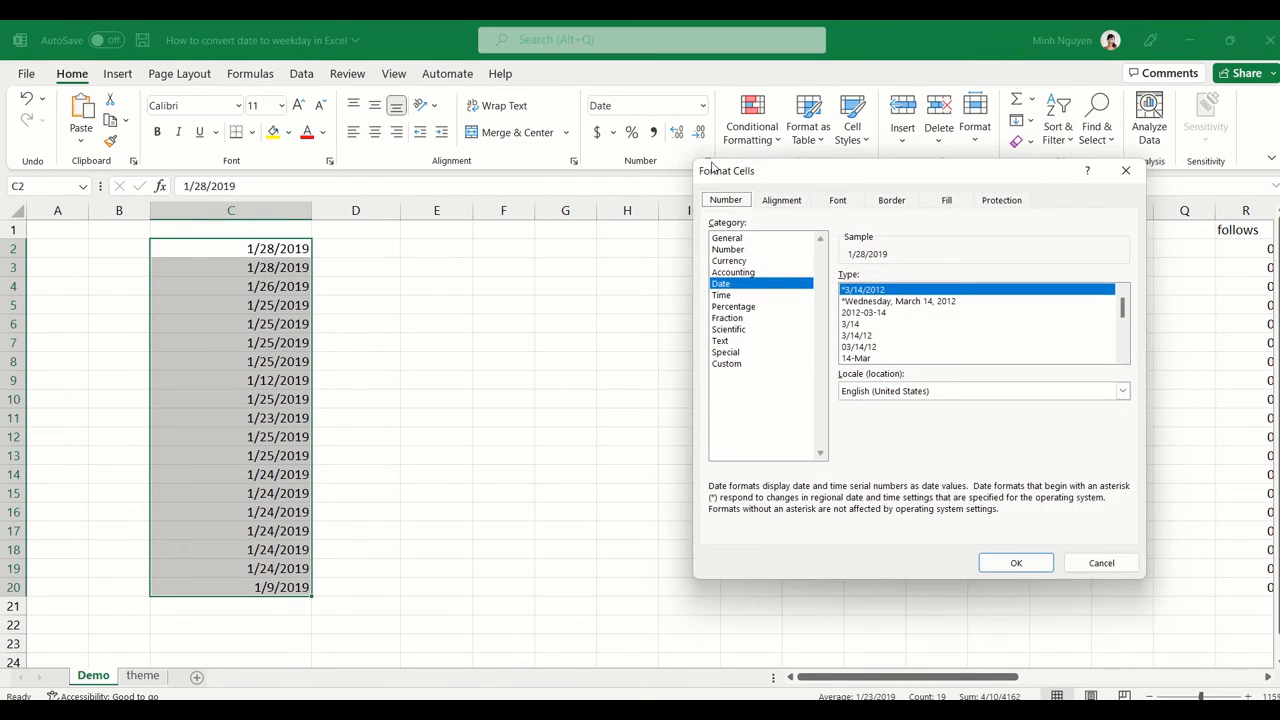
left_click(729, 367)
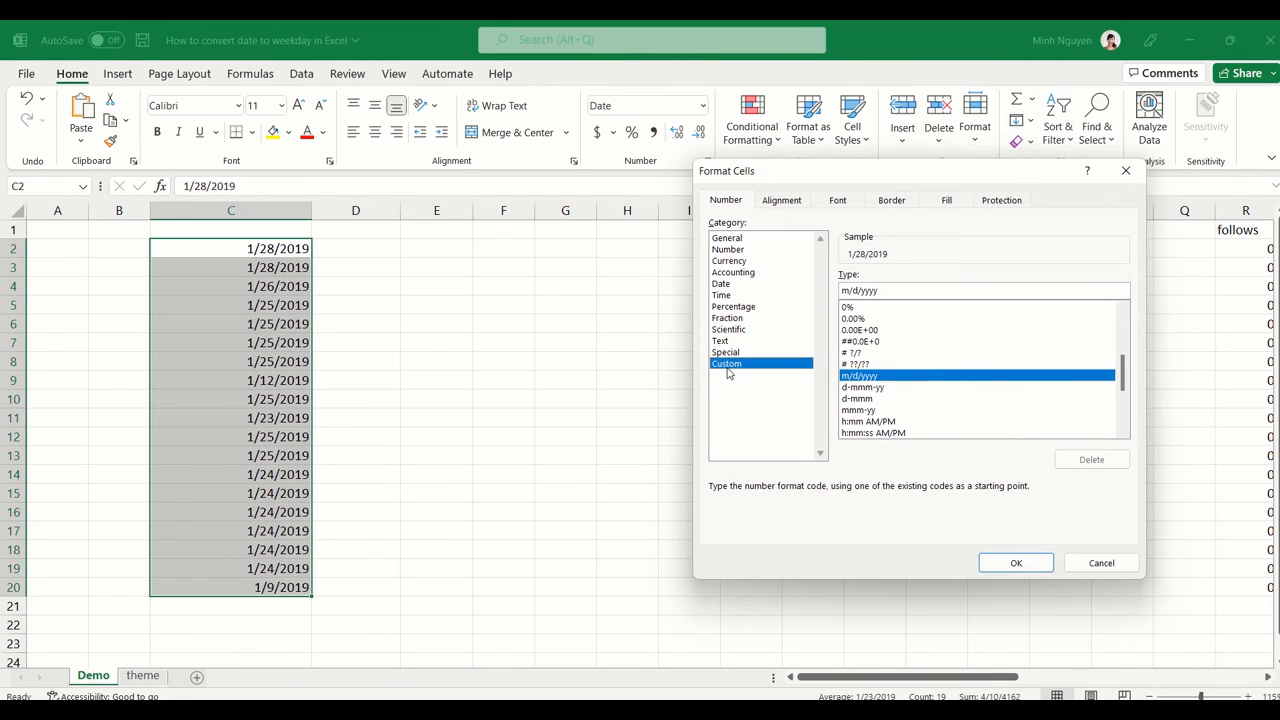
left_click_drag(903, 289, 843, 293)
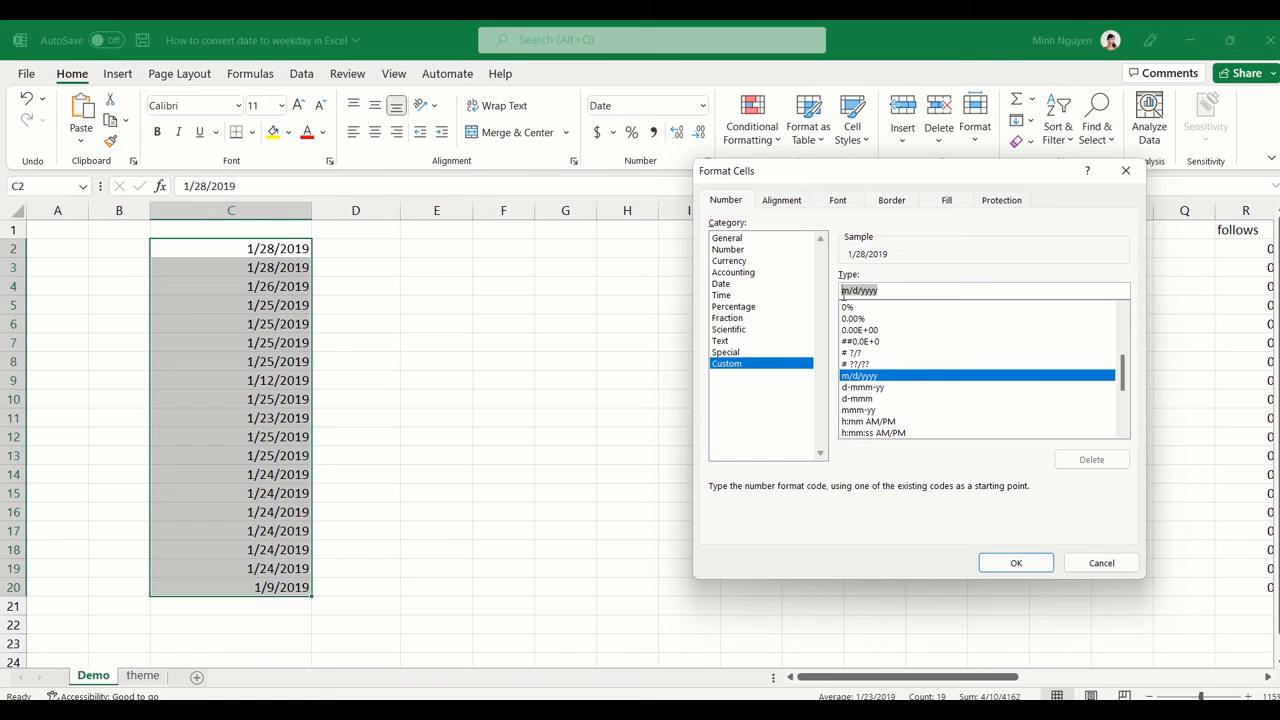
type("DDD")
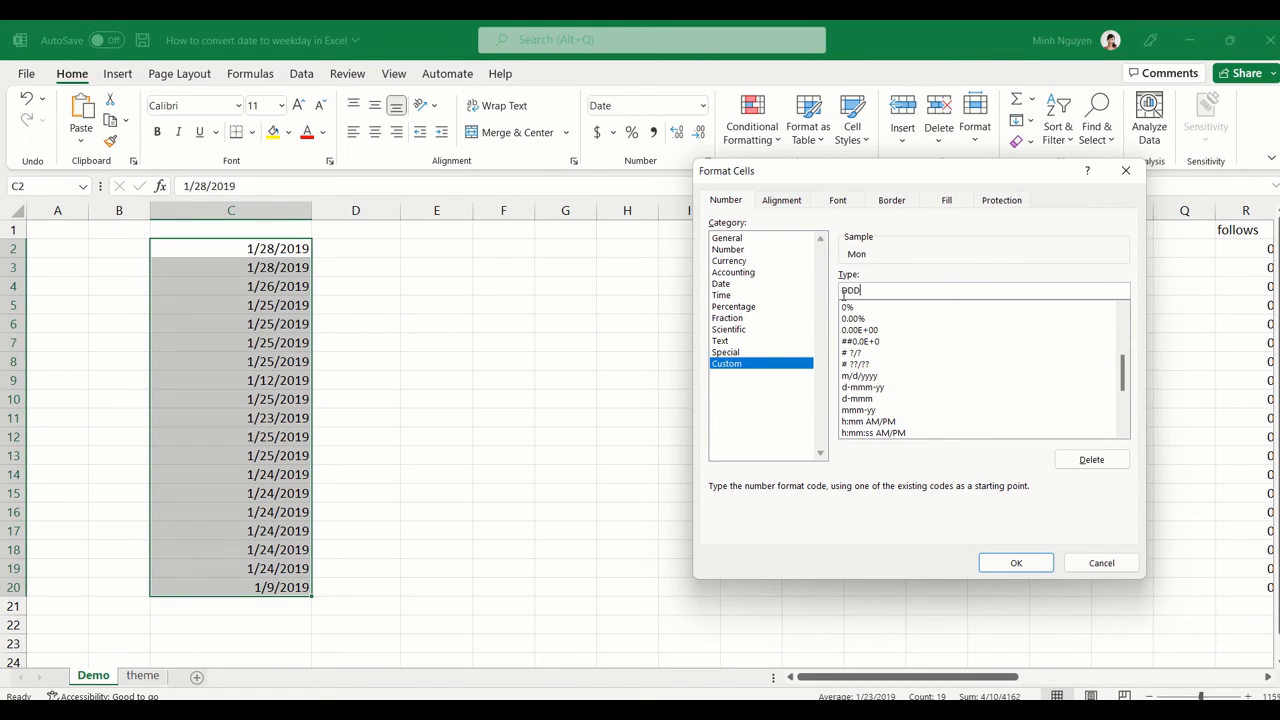
Change the custom format code to DDDD and apply it to C2:C20, and undo that formatting
key("BackSpace")
key("BackSpace")
key("BackSpace")
type("DDD")
type("D")
left_click(1007, 565)
left_click(1018, 548)
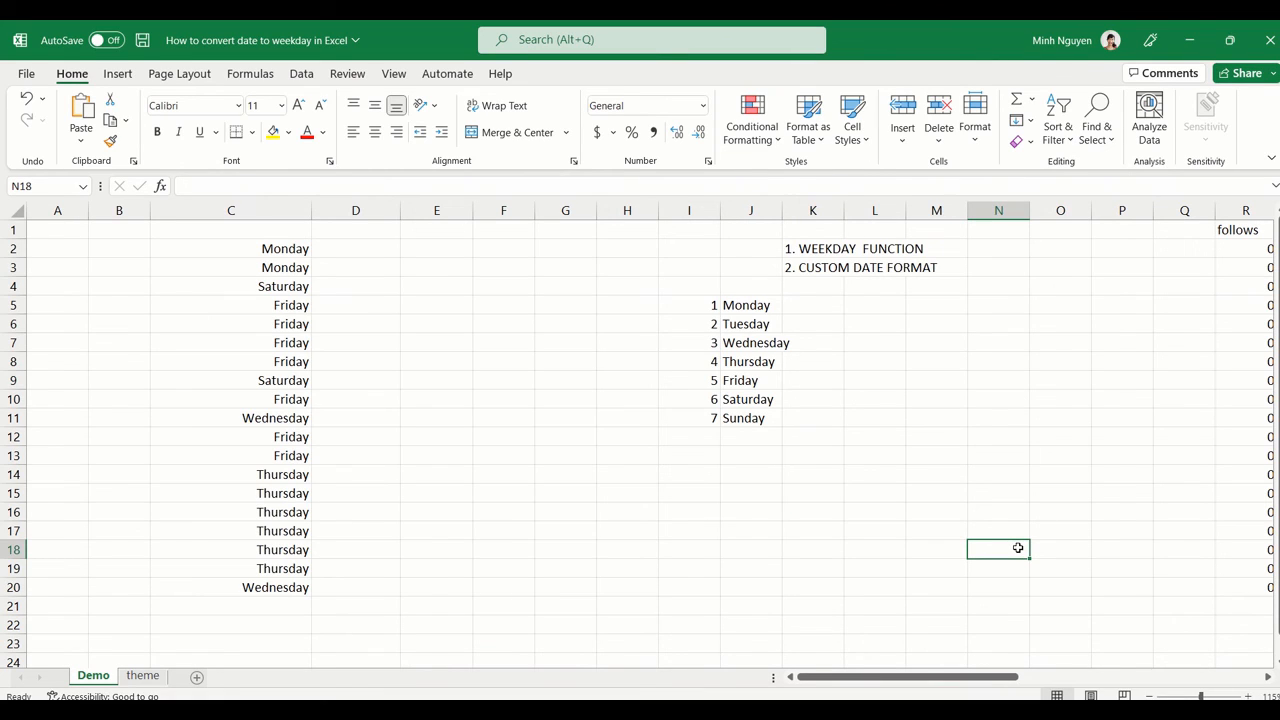
key("ctrl+z")
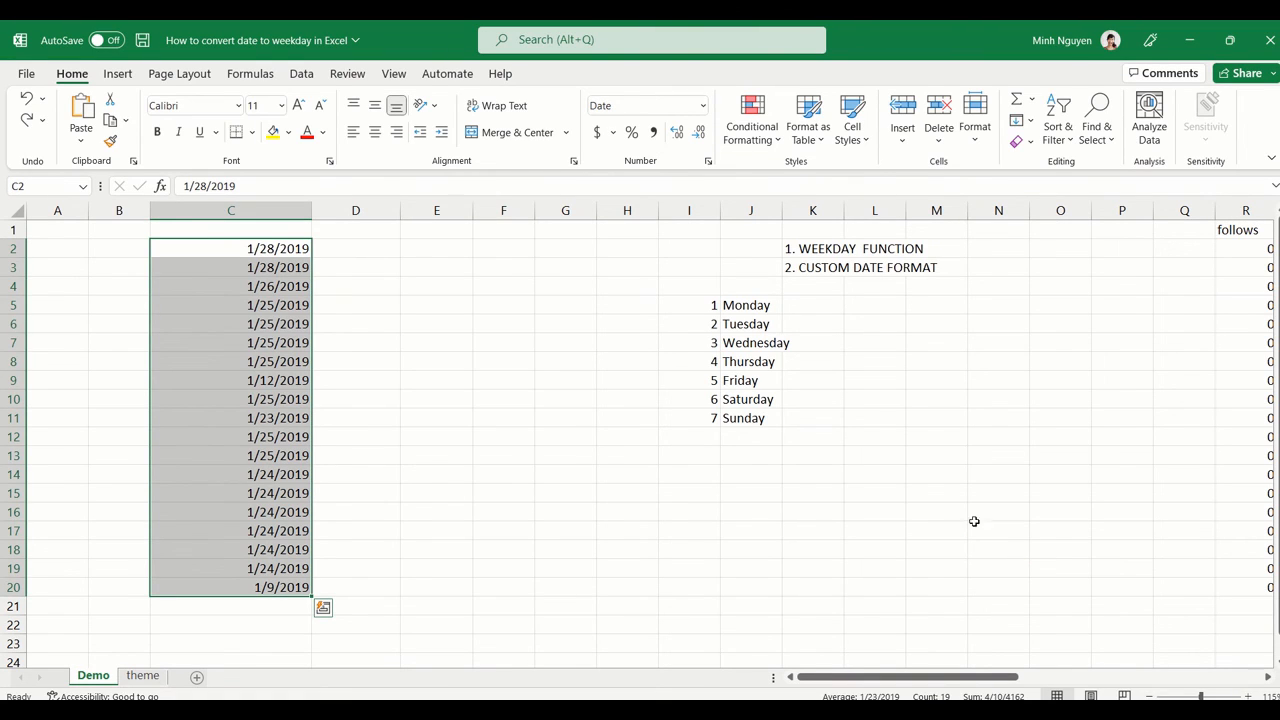
Enter the formula =C2 in cell D2 and fill it down through D20
left_click(384, 249)
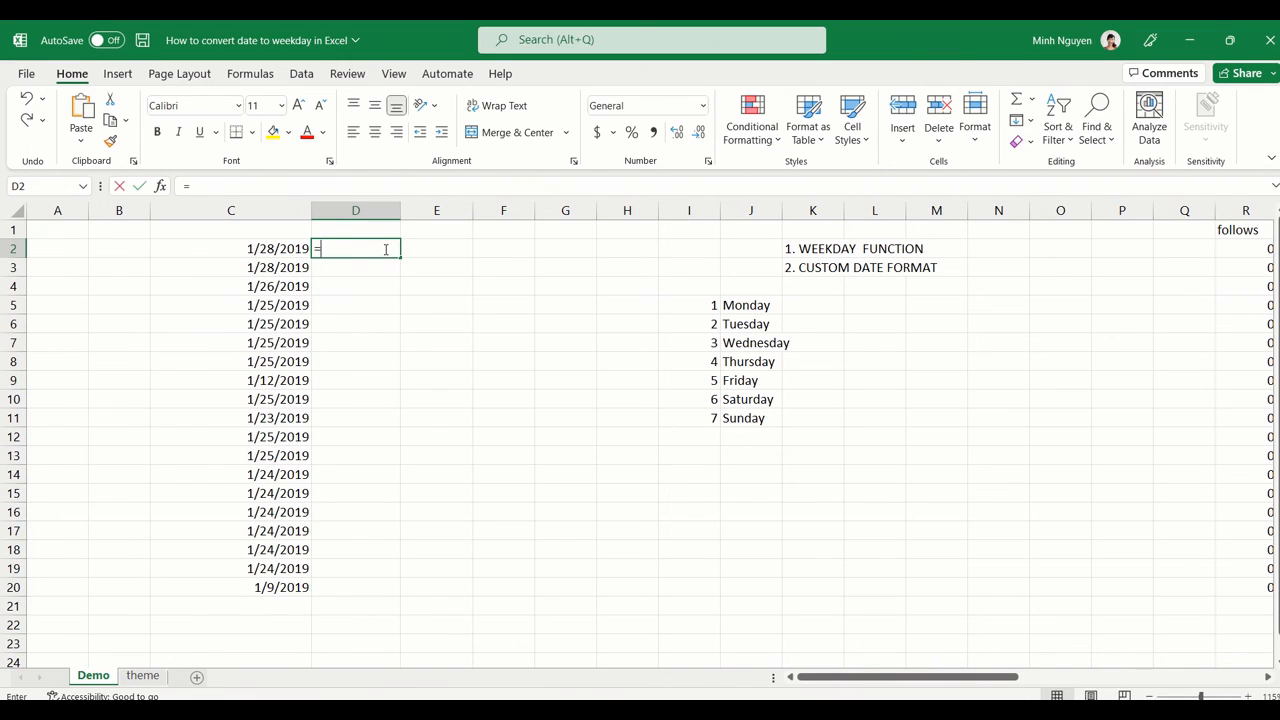
type("=")
left_click(284, 250)
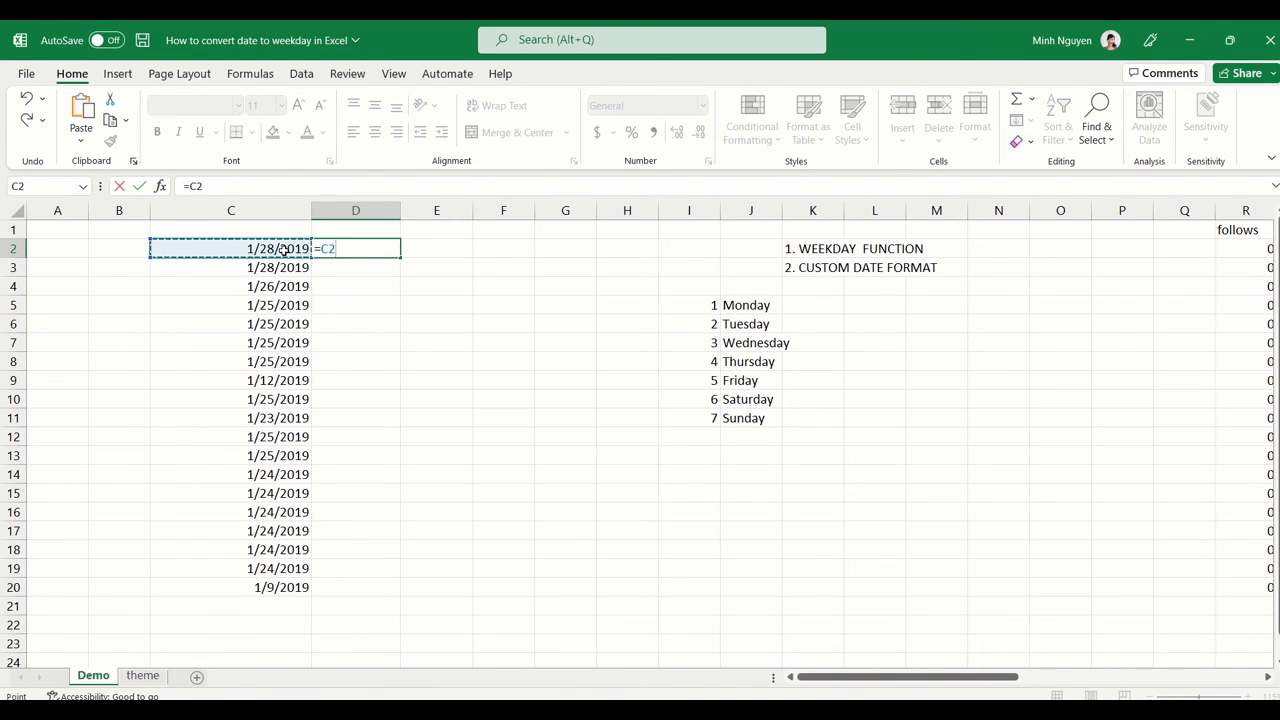
key("Return")
left_click(382, 249)
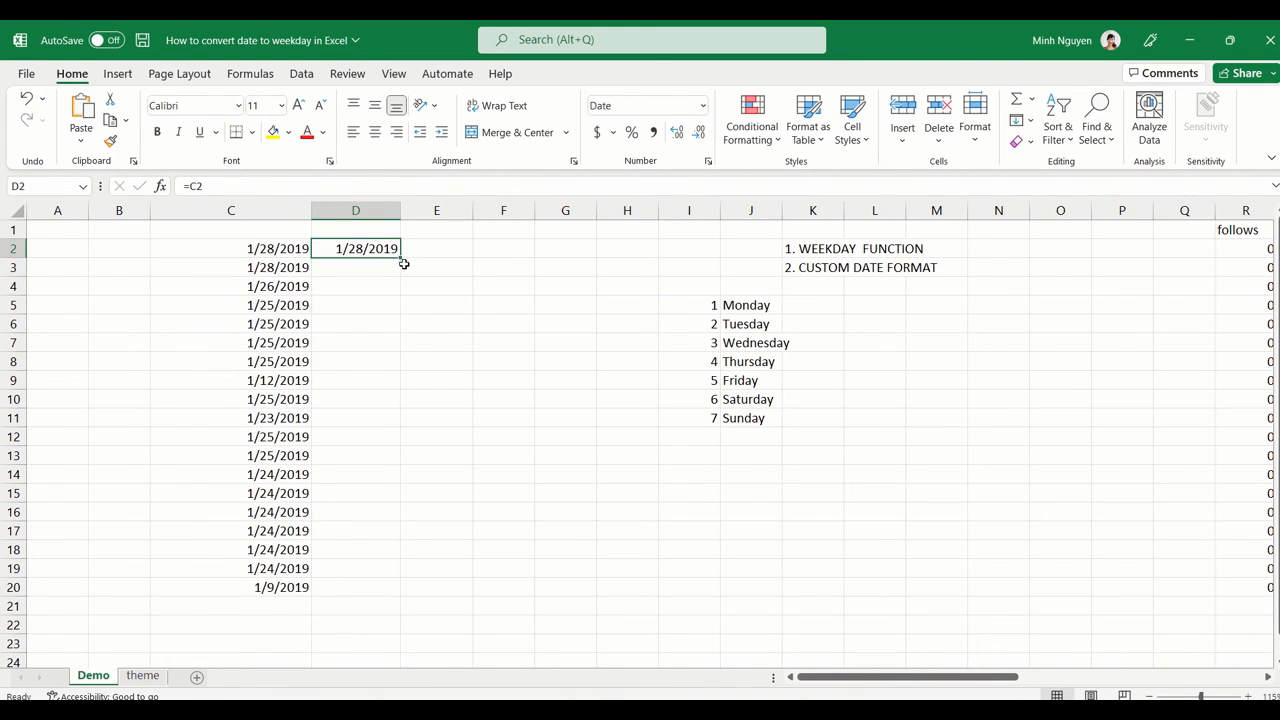
double_click(402, 259)
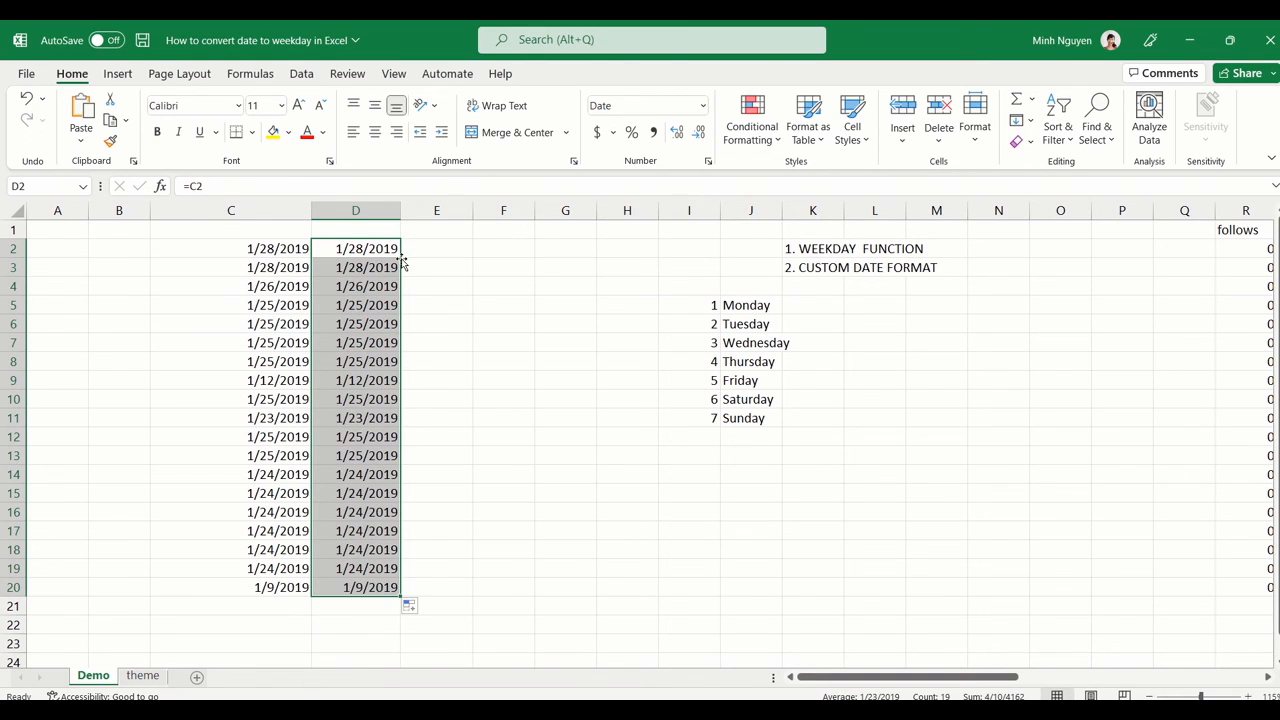
Apply the custom number format DDDD to the copied dates in D2:D20
left_click(708, 162)
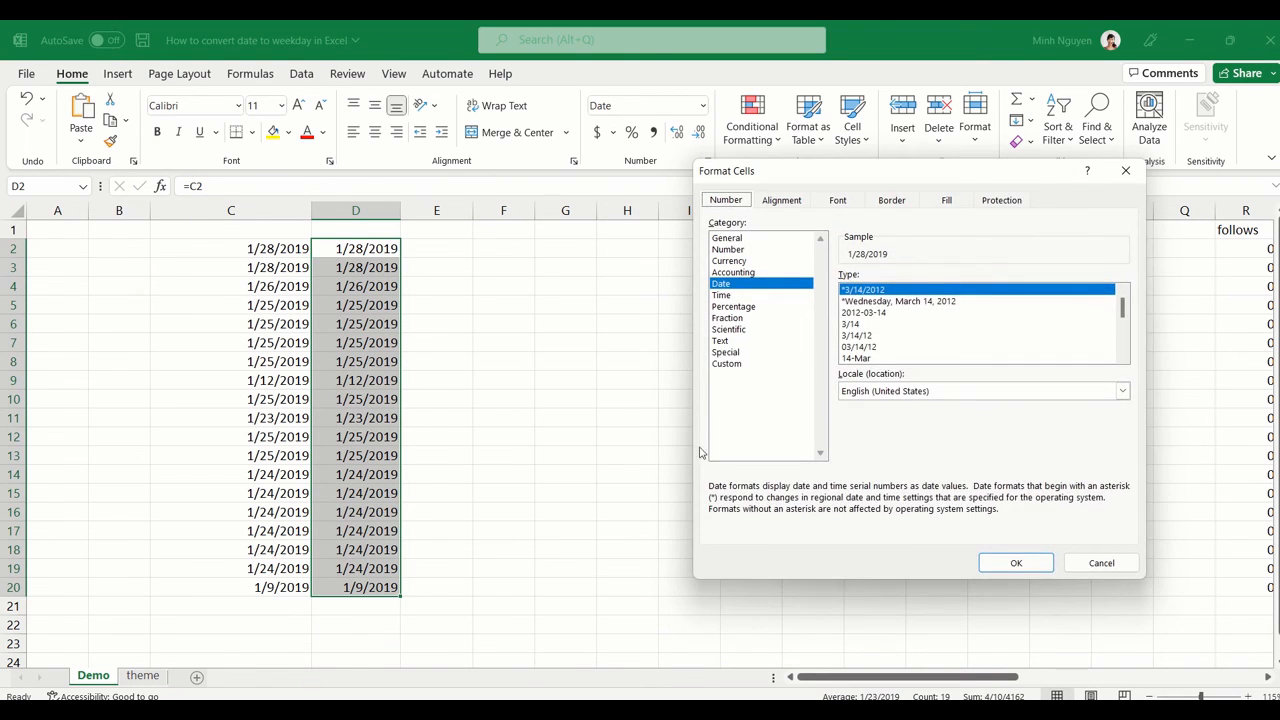
left_click(726, 363)
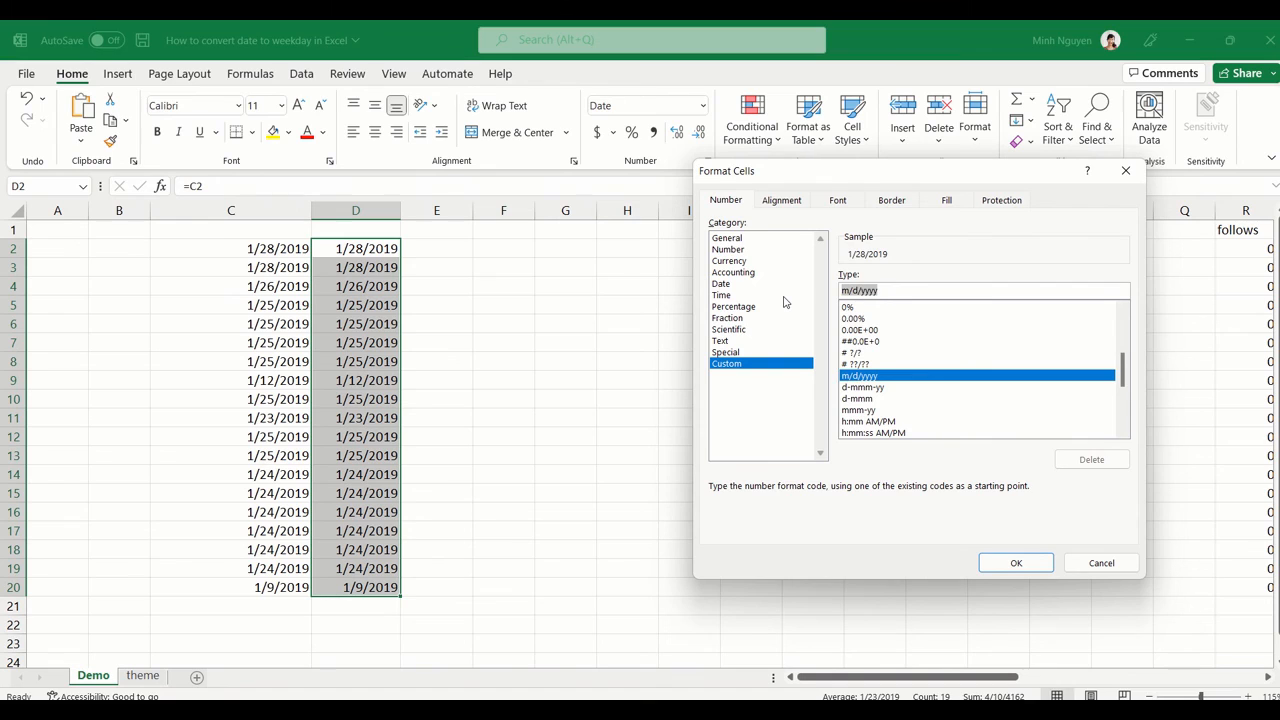
type("DDDD")
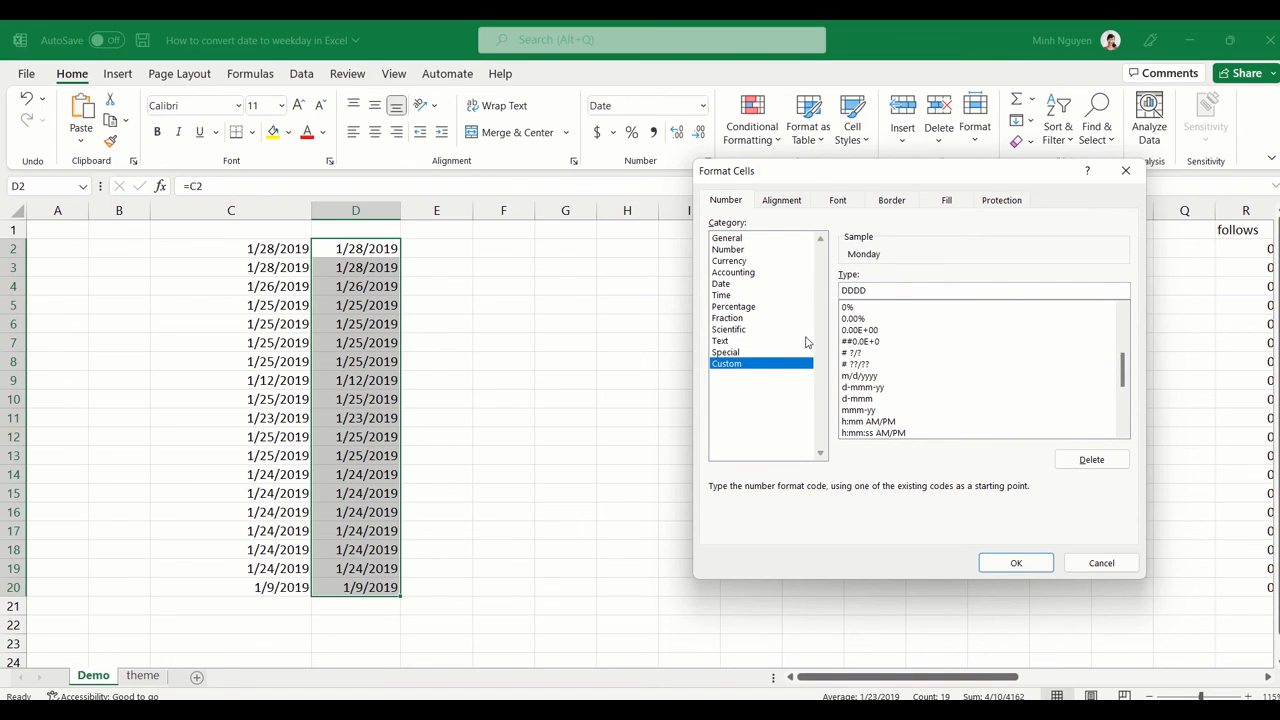
left_click(1016, 563)
left_click(728, 547)
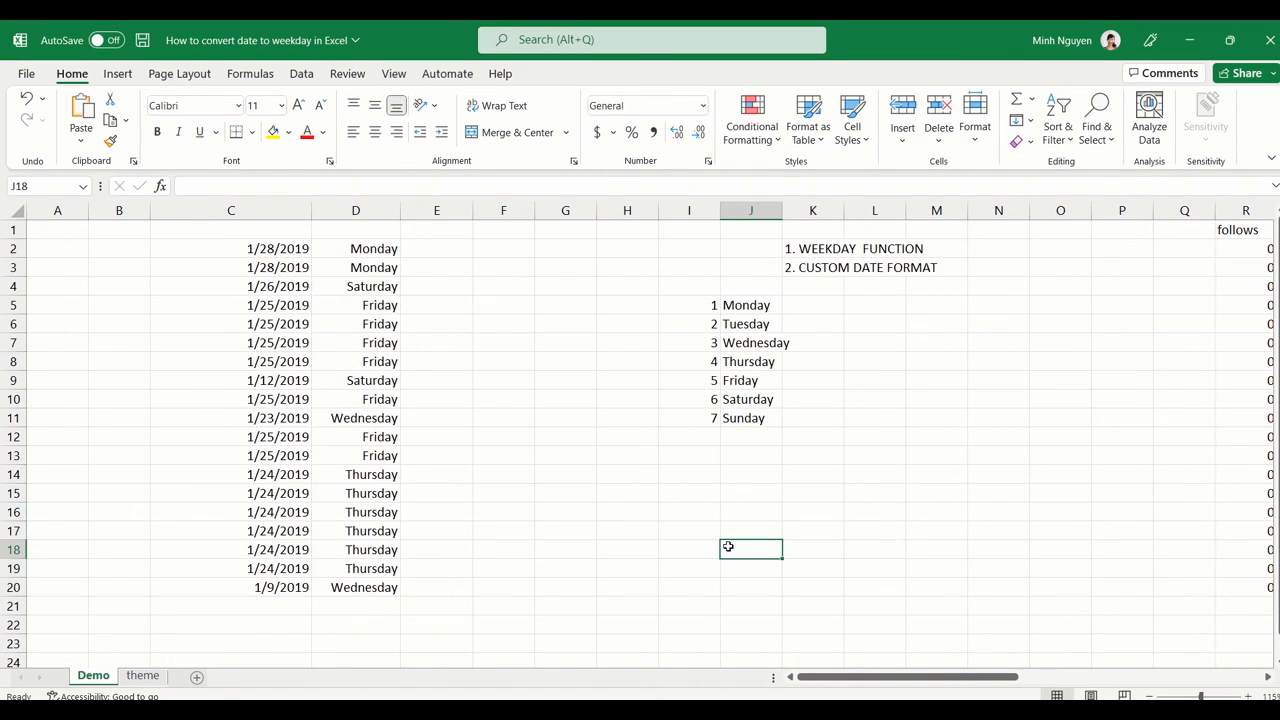